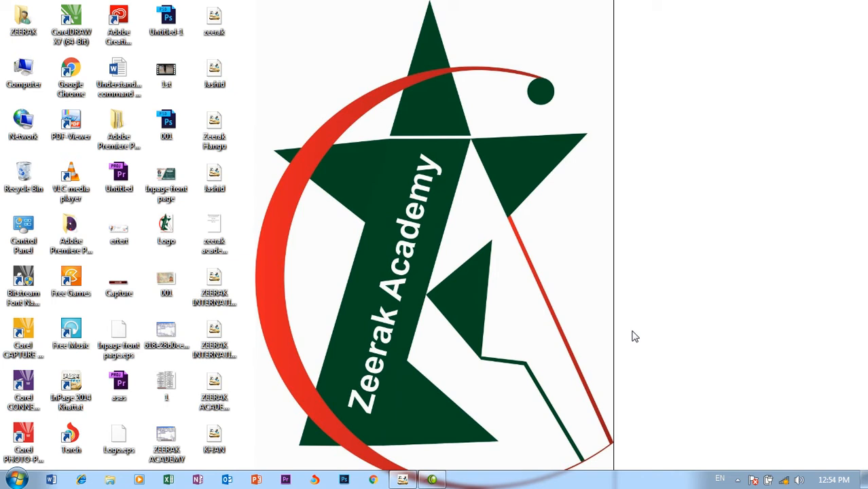
# Refresh the desktop and switch to the blank Untitled-1 document in InPage, ready for text entry on the page
pyautogui.rightClick(402, 4)
pyautogui.click(432, 37)
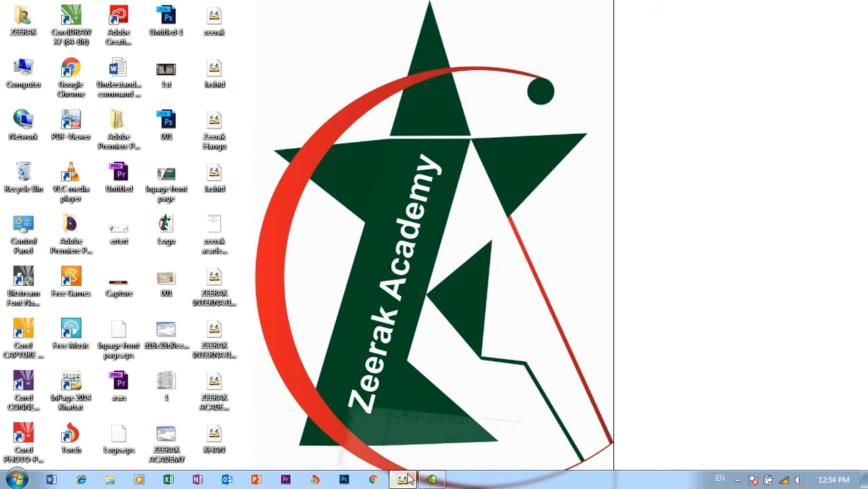
pyautogui.click(402, 479)
pyautogui.click(25, 20)
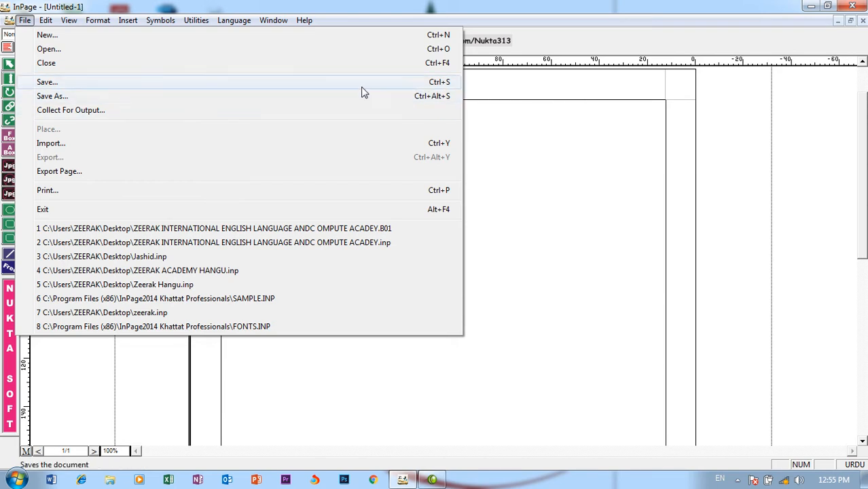
pyautogui.click(608, 149)
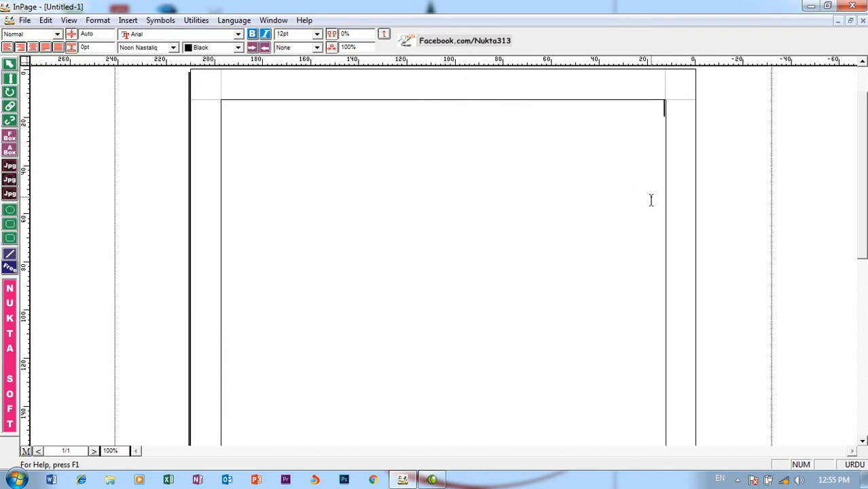
# Enter the heading "ځیرک انٹرنیشنل انگلش لینگویج اینڈ کمپیوٹر اکیڈمی۔" at the start of the page
pyautogui.write('ح')
pyautogui.write('رکانفر')
pyautogui.write('شنل انگلش')
pyautogui.write(' لینگویج')
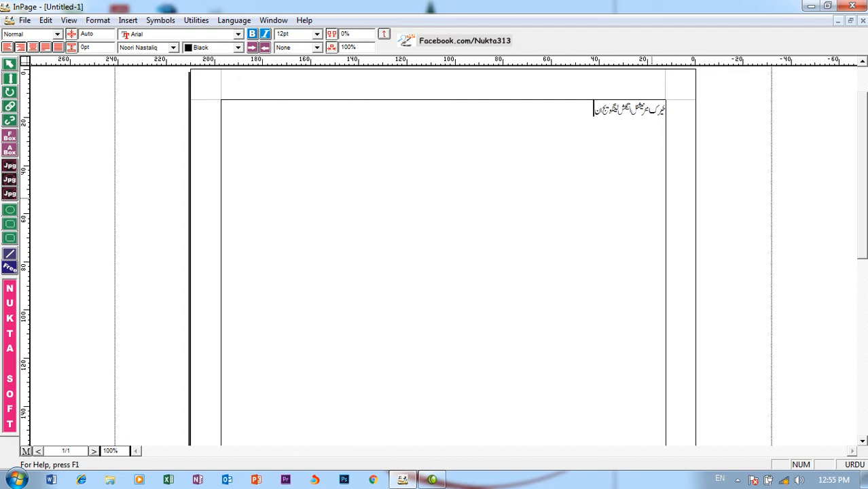
pyautogui.write(' اینڈ کمپیوٹر اکیڈمی')
# Enlarge the whole heading text to 49pt
pyautogui.hotkey('ctrl', 'a')
pyautogui.hotkey('ctrl', ']')
pyautogui.hotkey('ctrl', ']')
pyautogui.hotkey('ctrl', ']')
pyautogui.hotkey('ctrl', ']')
pyautogui.hotkey('ctrl', ']')
pyautogui.hotkey('ctrl', ']')
pyautogui.hotkey('ctrl', ']')
pyautogui.hotkey('ctrl', ']')
pyautogui.hotkey('ctrl', ']')
pyautogui.hotkey('ctrl', ']')
pyautogui.hotkey('ctrl', ']')
pyautogui.hotkey('ctrl', ']')
pyautogui.hotkey('ctrl', ']')
pyautogui.hotkey('ctrl', ']')
pyautogui.hotkey('ctrl', ']')
pyautogui.hotkey('ctrl', ']')
pyautogui.hotkey('ctrl', ']')
pyautogui.hotkey('ctrl', ']')
pyautogui.hotkey('ctrl', ']')
pyautogui.hotkey('ctrl', ']')
pyautogui.hotkey('ctrl', ']')
pyautogui.hotkey('ctrl', ']')
pyautogui.hotkey('ctrl', ']')
pyautogui.hotkey('ctrl', ']')
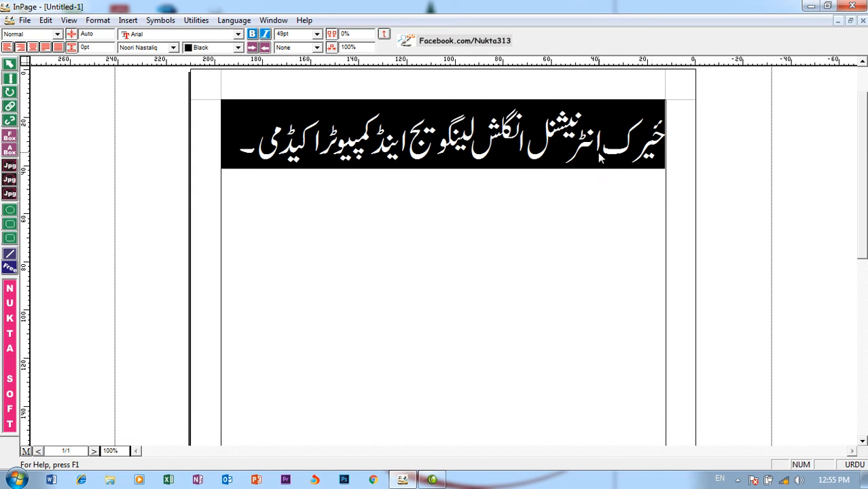
# Break the heading after the word "ځیرک" and centre both resulting lines
pyautogui.click(599, 160)
pyautogui.press('Return')
pyautogui.hotkey('shift', 'Up')
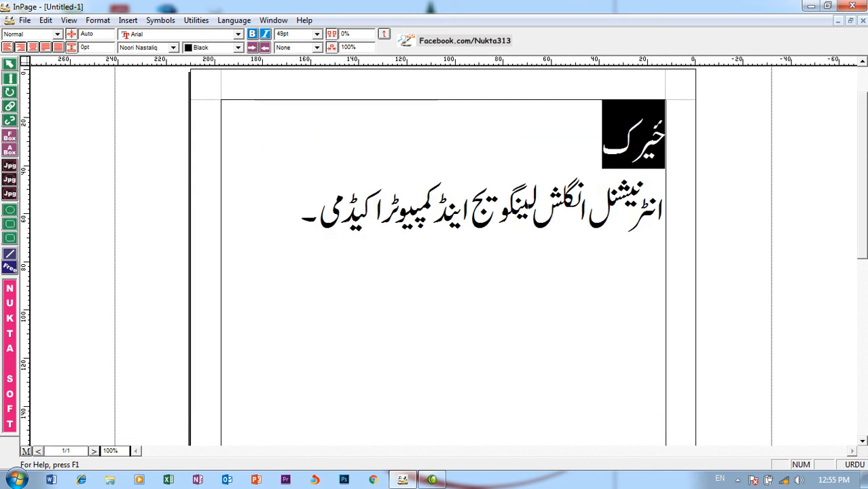
pyautogui.hotkey('ctrl', 'a')
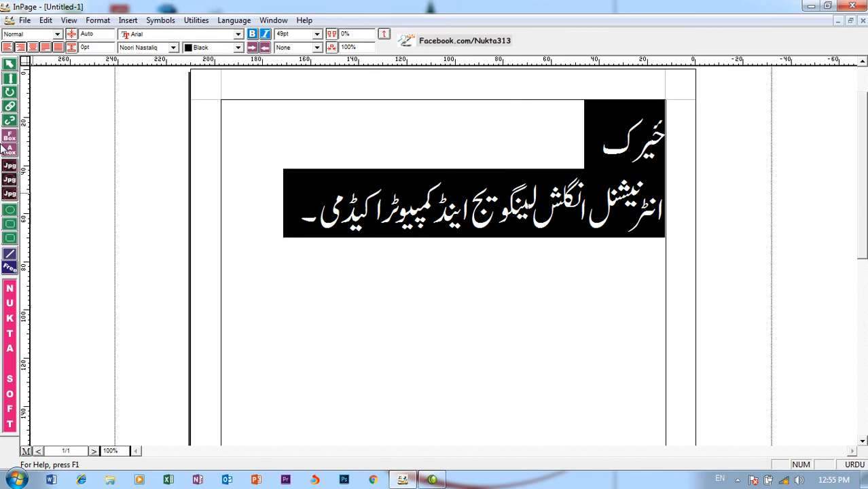
pyautogui.click(33, 47)
# Apply the Aasaar Persian font to the first heading line
pyautogui.click(374, 132)
pyautogui.hotkey('shift', 'Home')
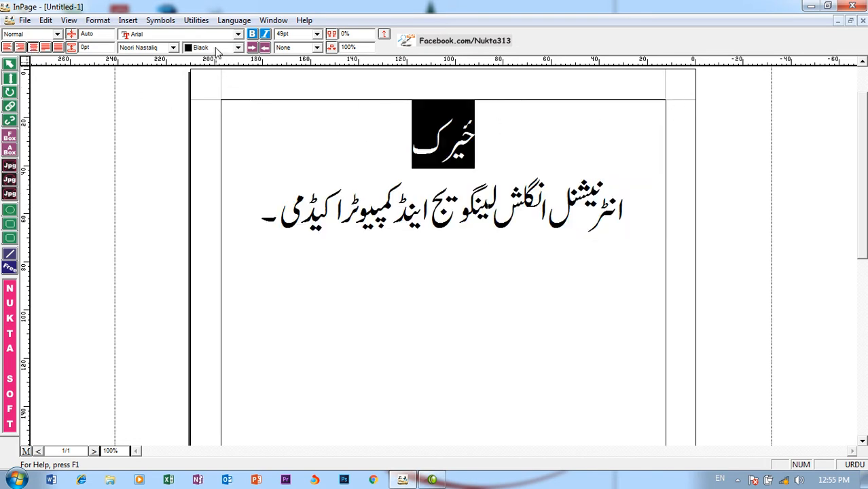
pyautogui.click(173, 48)
pyautogui.scroll(-1, 174, 74)
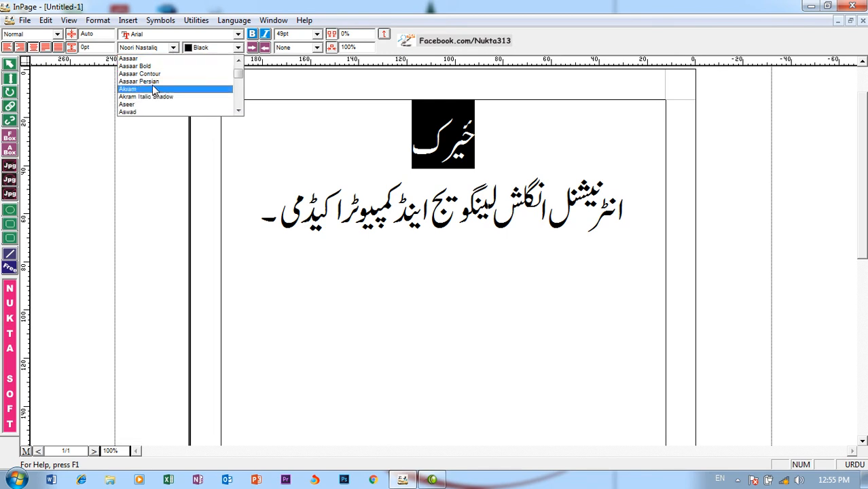
pyautogui.click(149, 82)
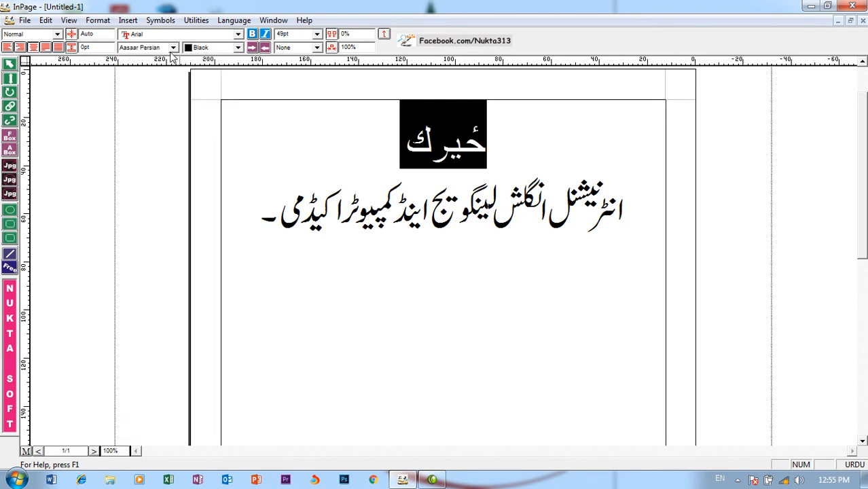
# Browse the Urdu fonts and set the first heading line back to Noori Nastaliq
pyautogui.click(172, 49)
pyautogui.scroll(2, 166, 75)
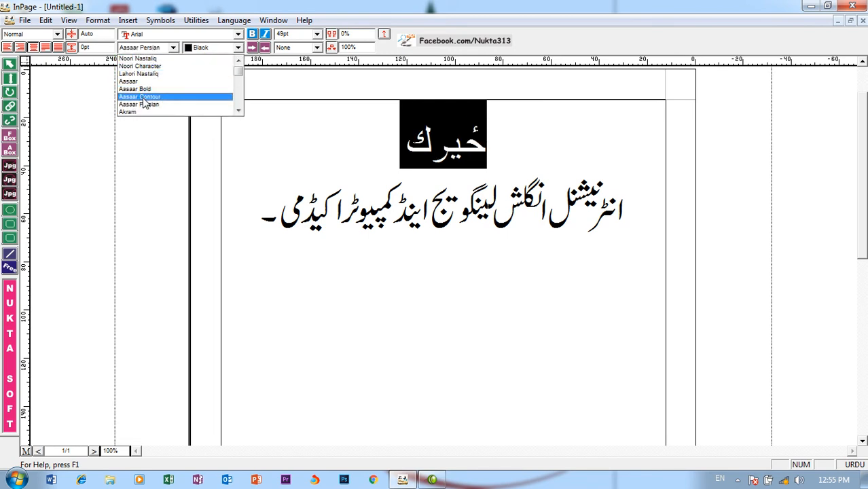
pyautogui.scroll(-3, 144, 102)
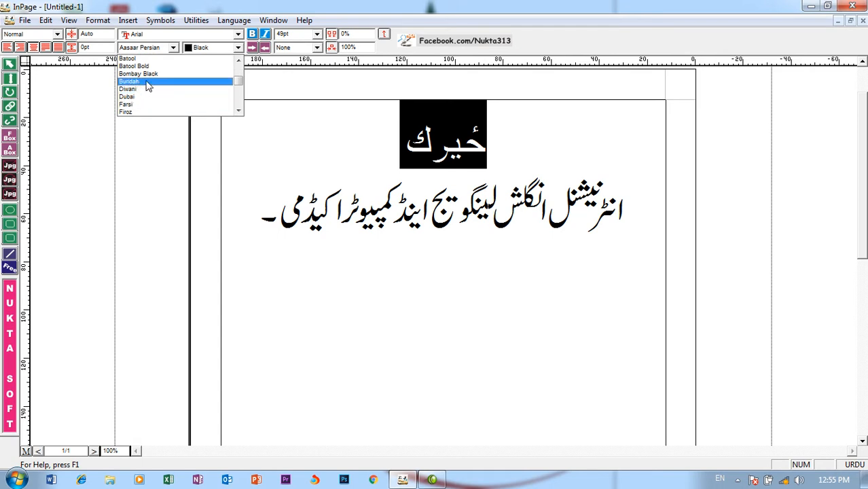
pyautogui.scroll(3, 142, 87)
pyautogui.click(156, 59)
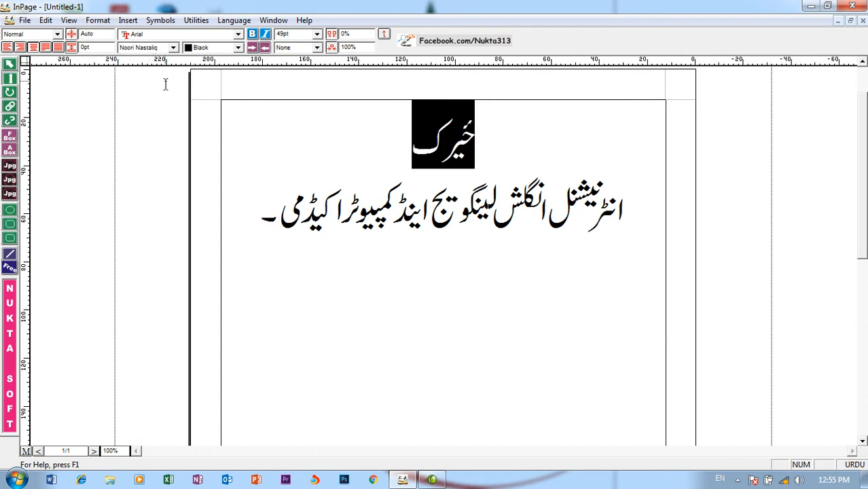
# Set the first heading line in Aasaar Bold and force-justify it across the full text width
pyautogui.click(173, 47)
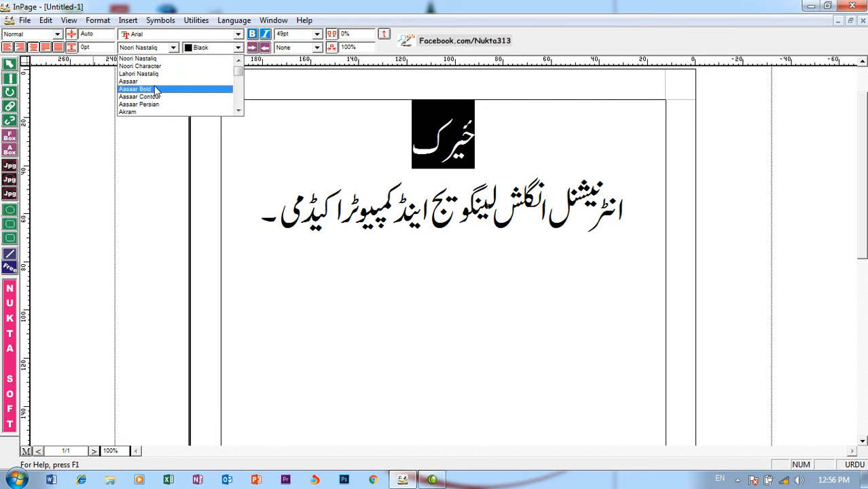
pyautogui.click(133, 88)
pyautogui.click(57, 46)
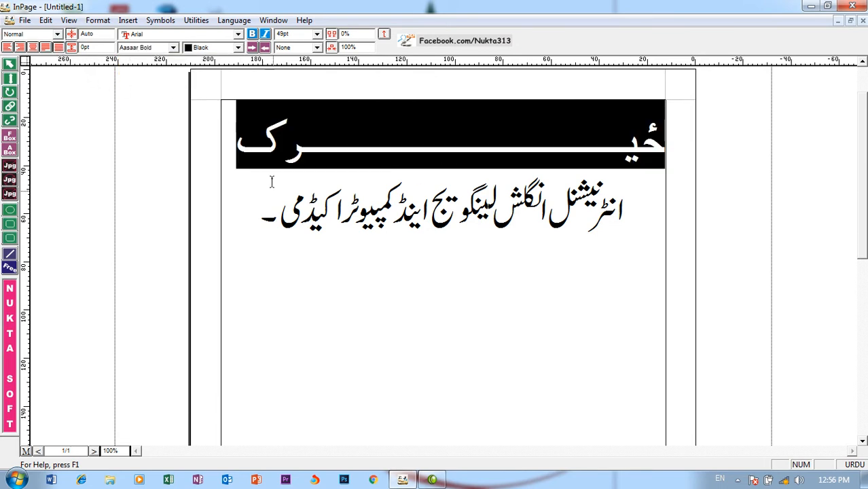
pyautogui.click(236, 216)
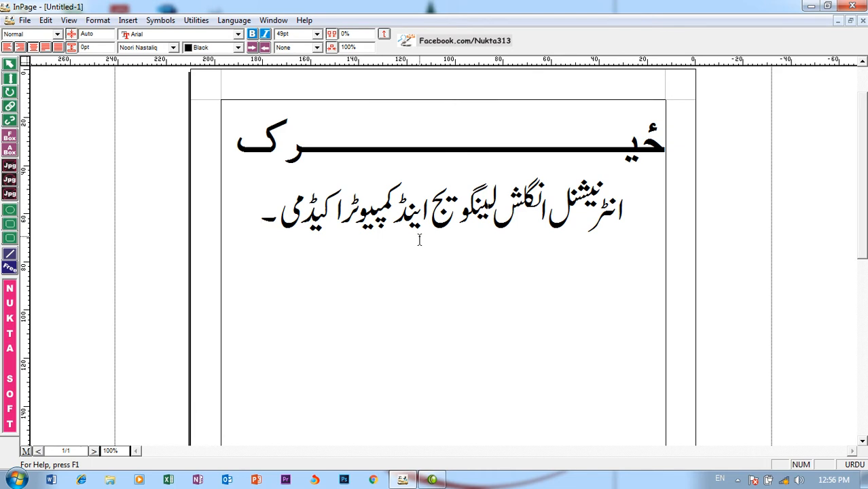
pyautogui.click(737, 480)
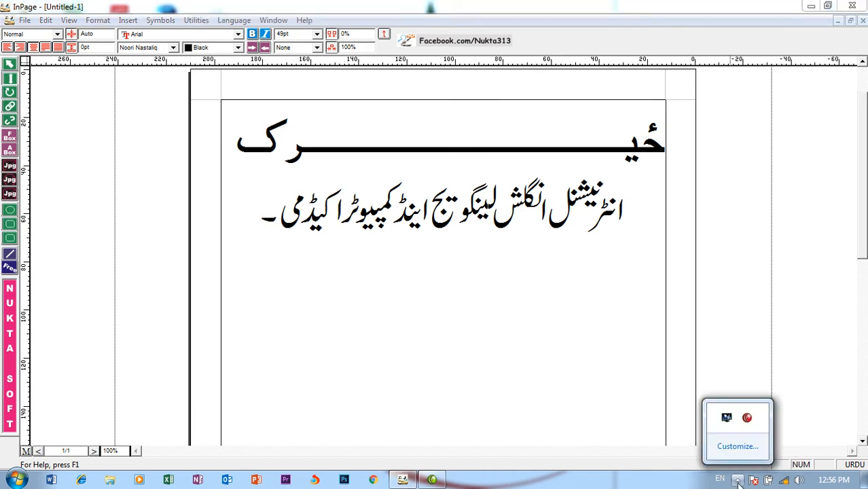
pyautogui.click(737, 480)
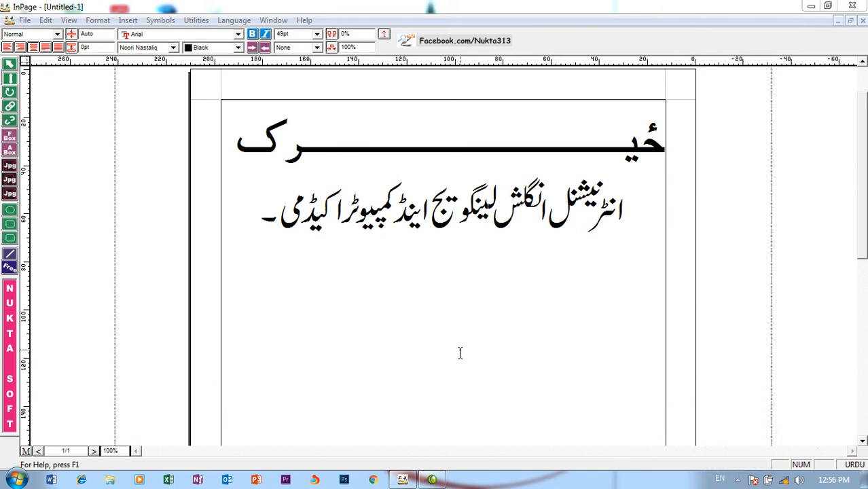
# Save the document to the Desktop as an InPage file named "internationla academy"
pyautogui.click(25, 21)
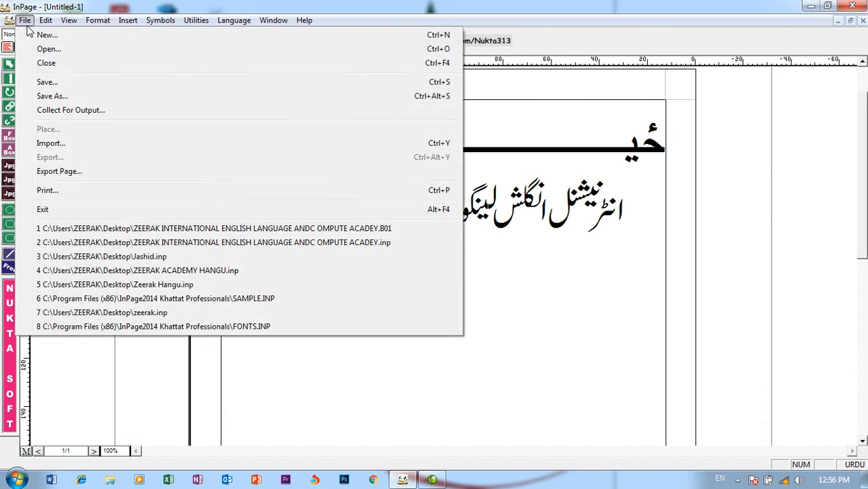
pyautogui.click(47, 82)
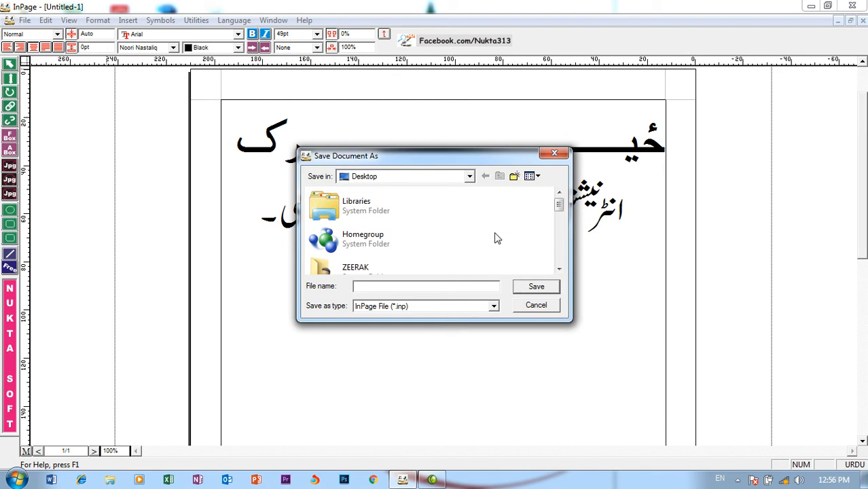
pyautogui.write('internationla academy')
pyautogui.press('Return')
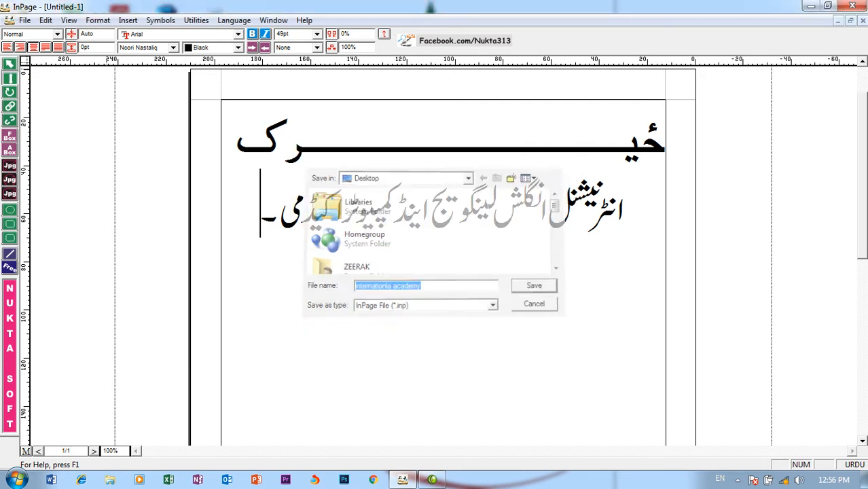
# Leave InPage and refresh the desktop
pyautogui.click(812, 5)
pyautogui.rightClick(373, 110)
pyautogui.click(449, 148)
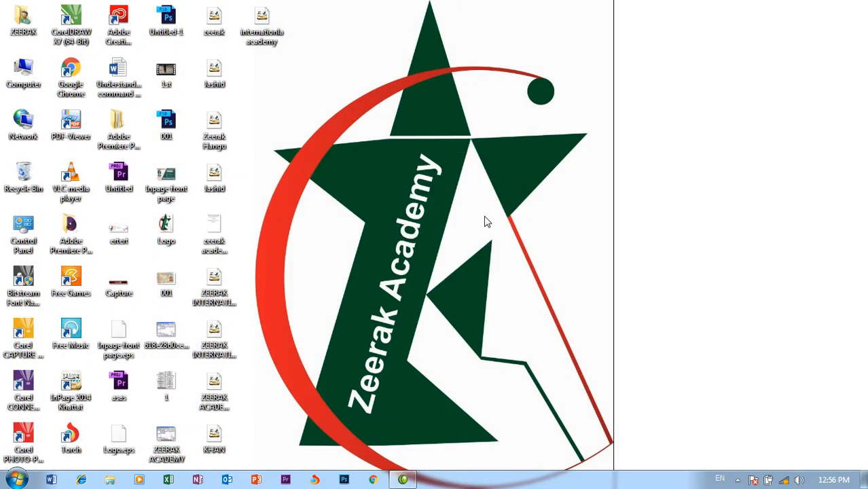
# Reopen the saved "internationla academy" document from the desktop, accepting the HASP driver message
pyautogui.rightClick(286, 24)
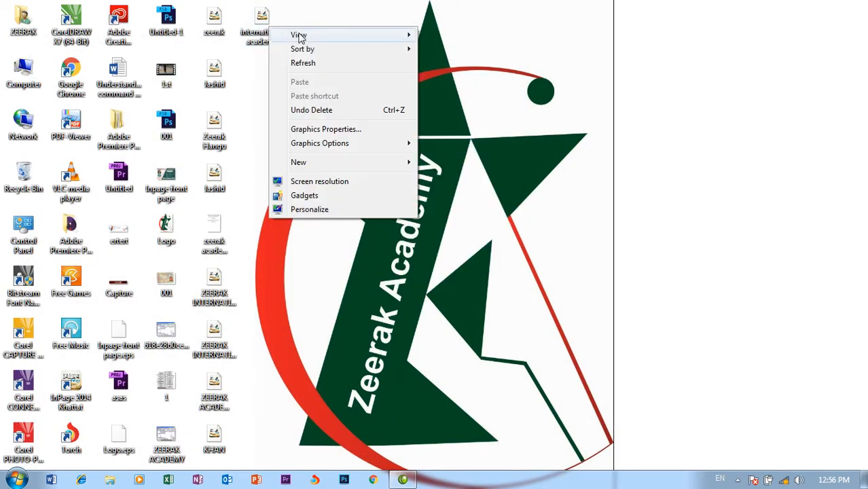
pyautogui.click(268, 20)
pyautogui.rightClick(268, 17)
pyautogui.click(297, 26)
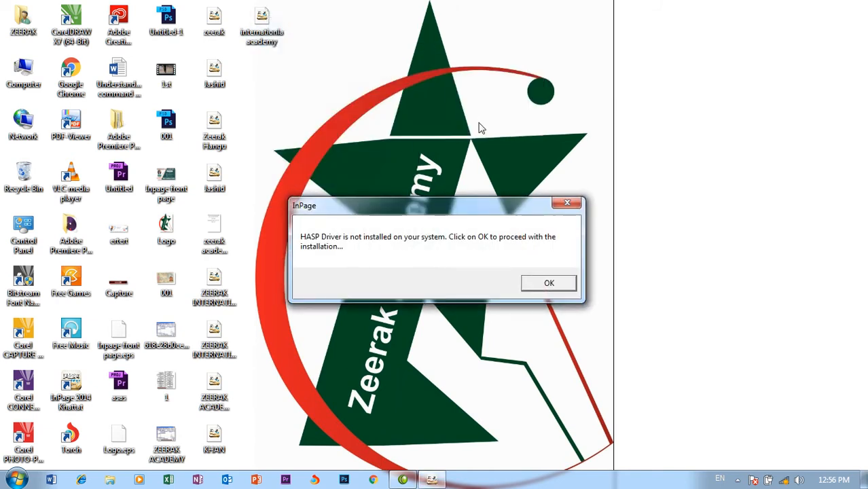
pyautogui.click(548, 285)
pyautogui.click(461, 272)
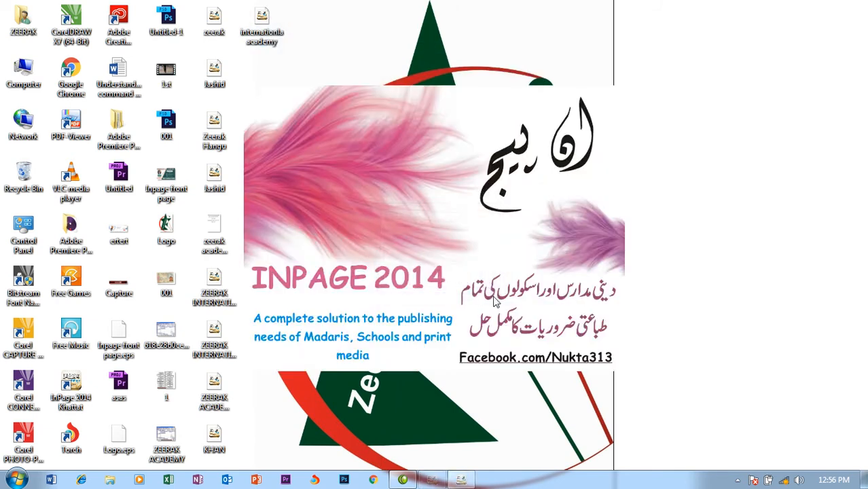
pyautogui.click(509, 269)
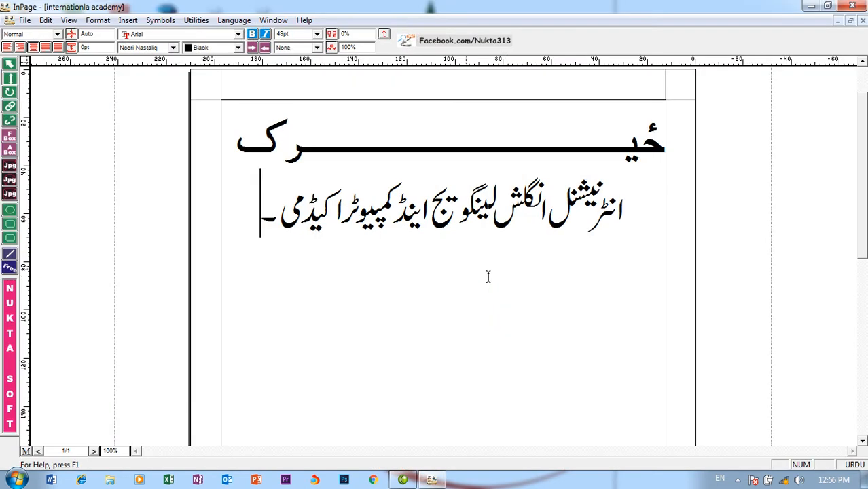
# Replace the full stop ending the second line with the first part of the academy's address
pyautogui.press('BackSpace')
pyautogui.write('ک')
pyautogui.write('اہ')
pyautogui.press('BackSpace')
pyautogui.press('BackSpace')
pyautogui.press('BackSpace')
pyautogui.press('BackSpace')
pyautogui.write('ک')
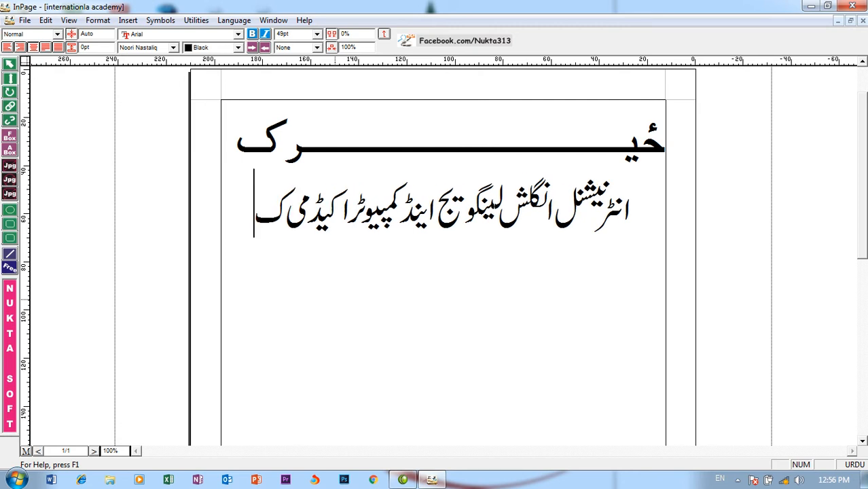
pyautogui.write('ا ہی کچپ')
pyautogui.press('BackSpace')
pyautogui.write('ہ')
# Add the rest of the academy's address on a new third line, ending with a full stop
pyautogui.press('Return')
pyautogui.write('پ')
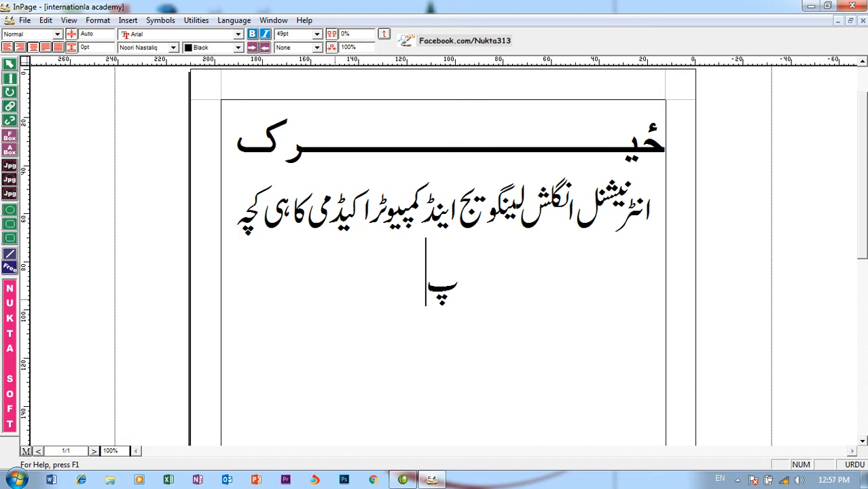
pyautogui.write('خ')
pyautogui.write('ہ')
pyautogui.write(' ب')
pyautogui.press('BackSpace')
pyautogui.write('نگ')
pyautogui.press('BackSpace')
pyautogui.press('BackSpace')
pyautogui.write('ھنگو')
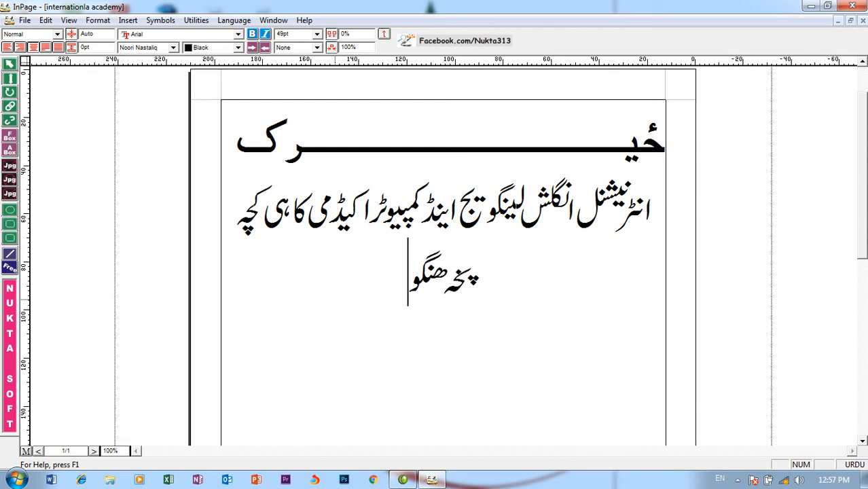
pyautogui.write('۔')
# Add a fourth line reading "داخلے جاری ہیں۔" below the address
pyautogui.press('Return')
pyautogui.write('داخ')
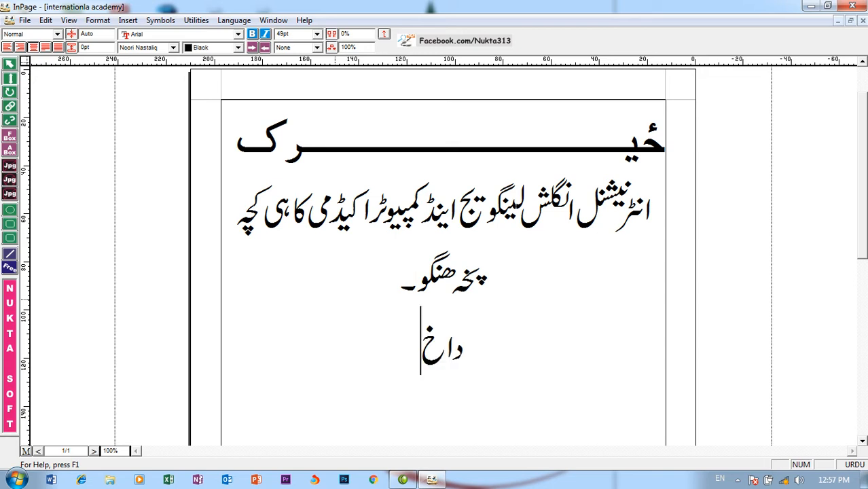
pyautogui.write('لے جرا')
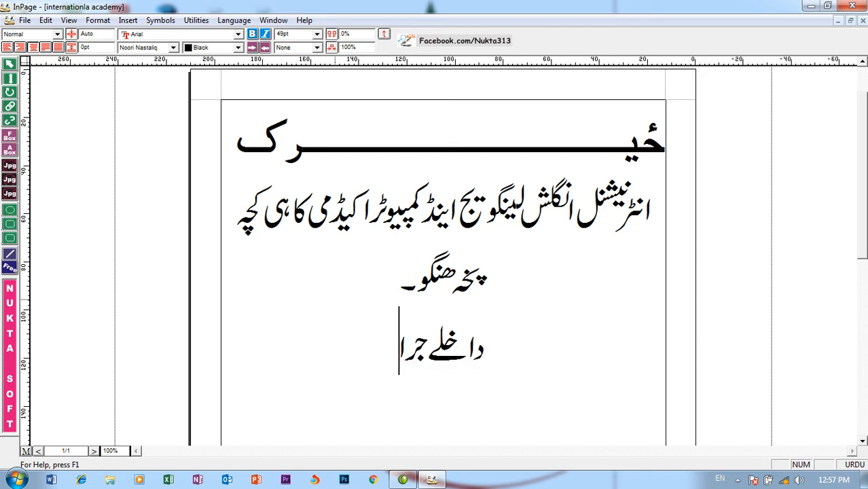
pyautogui.press('BackSpace')
pyautogui.press('BackSpace')
pyautogui.write('ری')
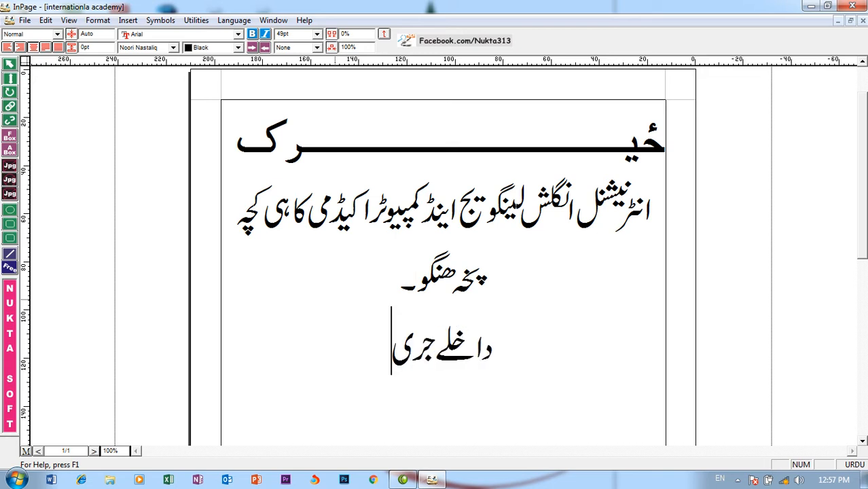
pyautogui.press('BackSpace')
pyautogui.press('BackSpace')
pyautogui.write('ر')
pyautogui.press('BackSpace')
pyautogui.write('اری ہی')
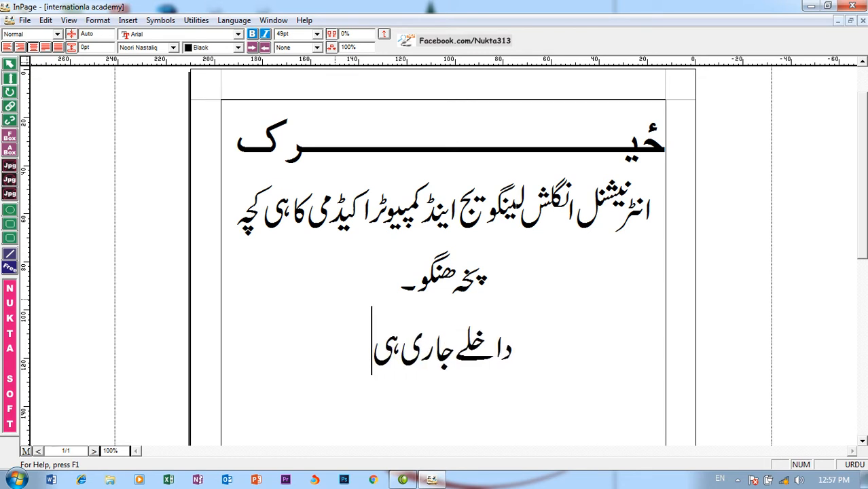
pyautogui.write('ں،')
pyautogui.press('BackSpace')
pyautogui.write('۔')
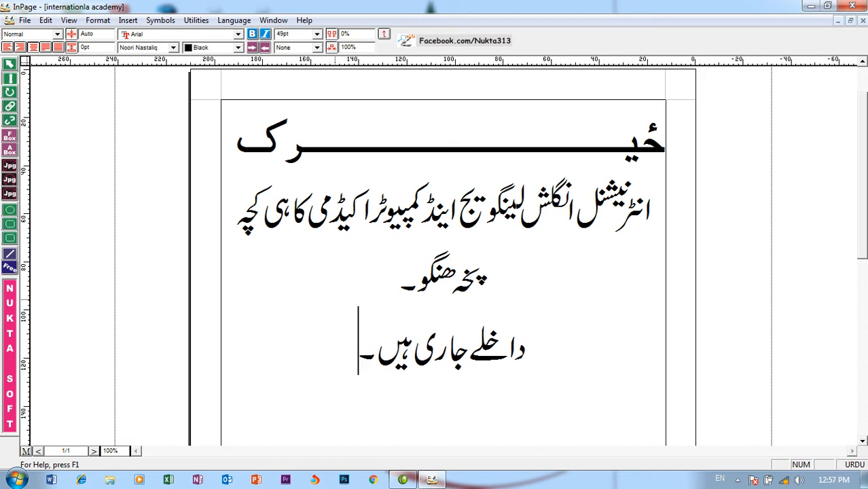
# Save the changes made to the academy notice under its existing file name
pyautogui.click(24, 19)
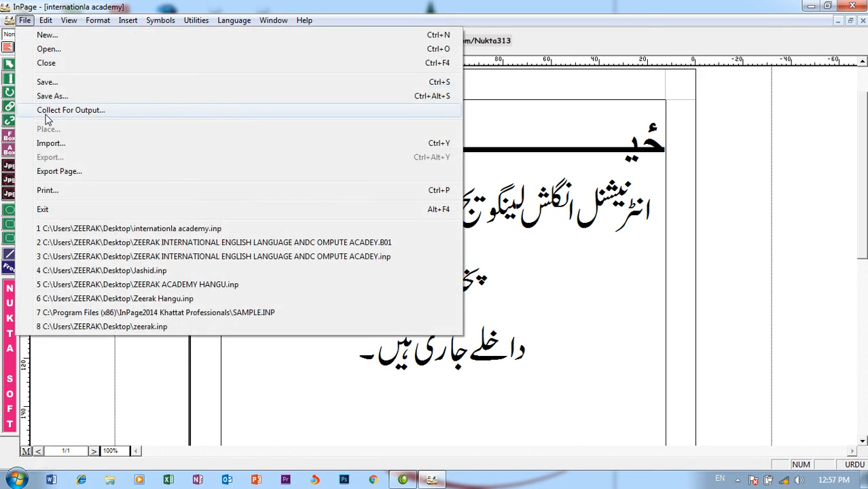
pyautogui.click(56, 85)
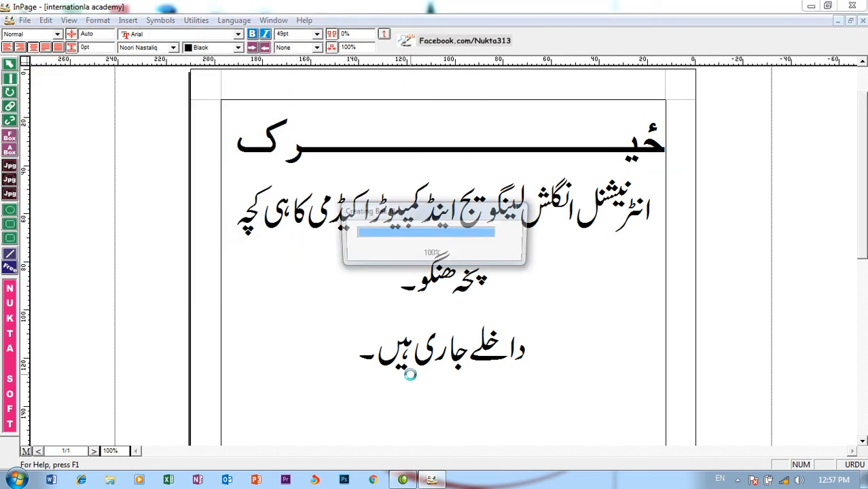
pyautogui.click(335, 351)
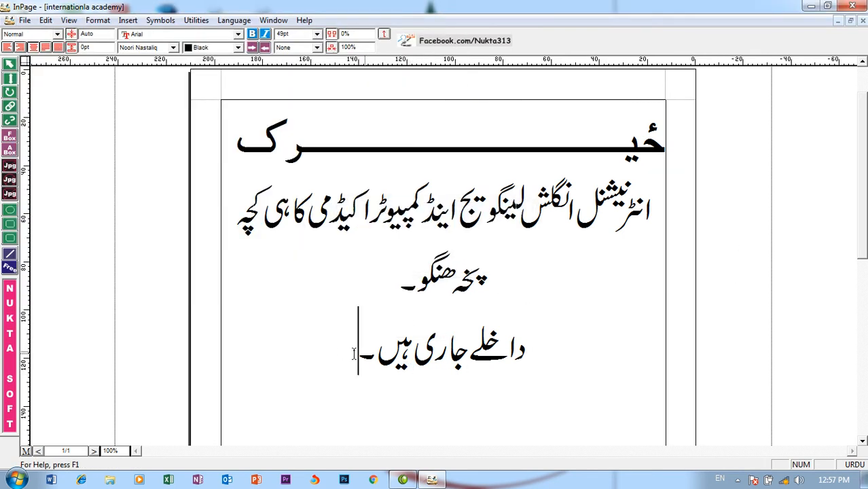
pyautogui.click(24, 20)
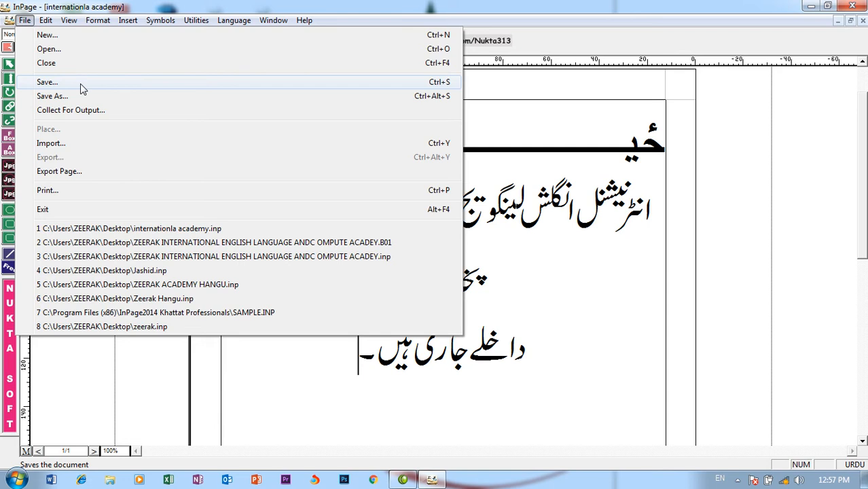
pyautogui.click(329, 356)
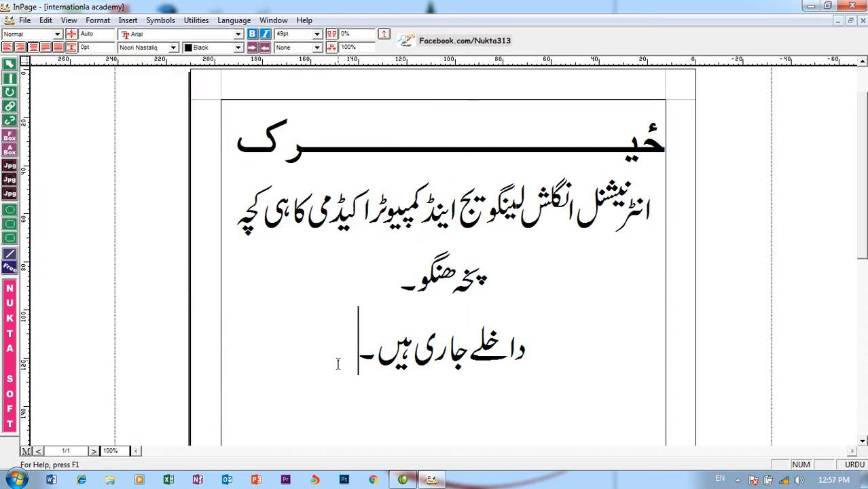
# Close InPage and reopen the "internationla academy" document from the desktop, accepting the HASP driver and registry messages
pyautogui.click(853, 7)
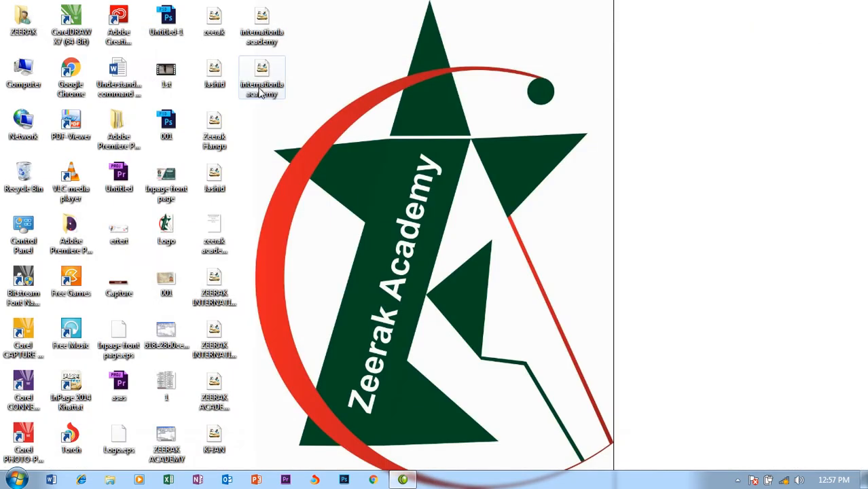
pyautogui.rightClick(259, 87)
pyautogui.click(300, 93)
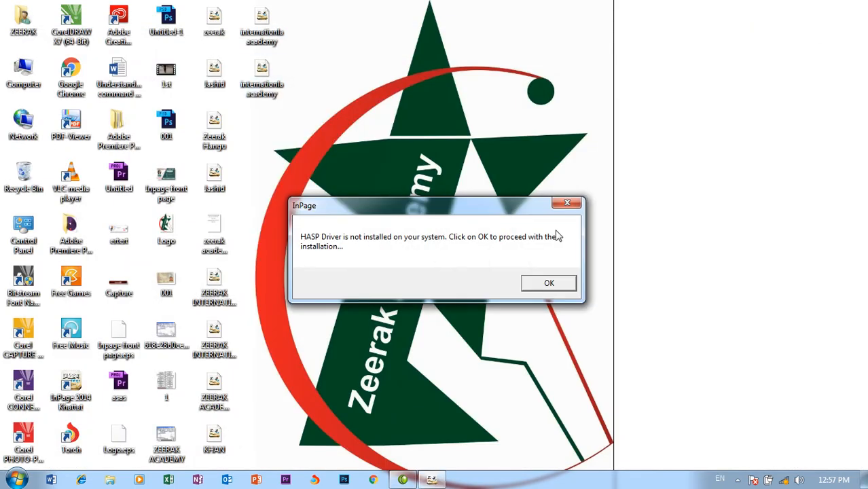
pyautogui.click(550, 283)
pyautogui.click(455, 273)
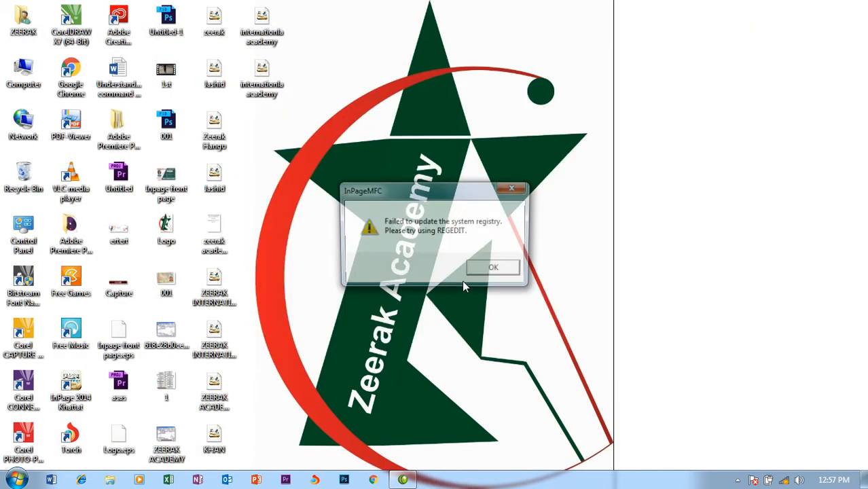
pyautogui.click(494, 270)
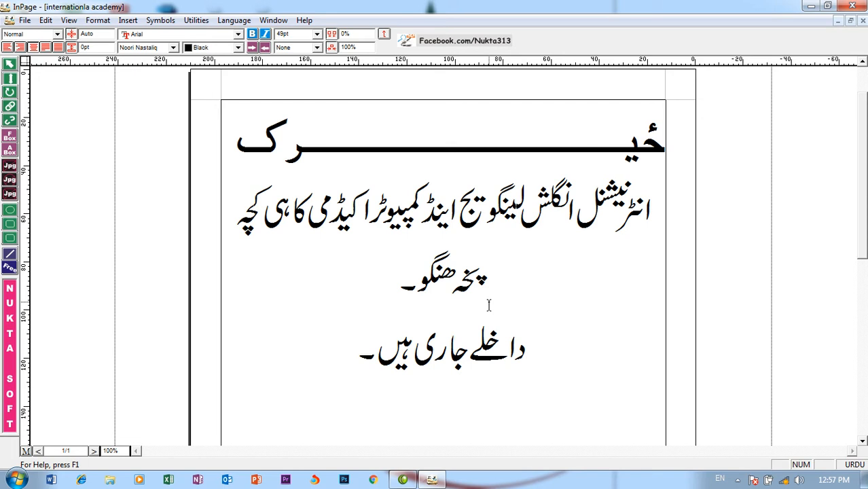
# Delete the words before "اکیڈمی" at the start of the notice's second line
pyautogui.press('Return')
pyautogui.moveTo(368, 216); pyautogui.dragTo(683, 209)
pyautogui.press('Delete')
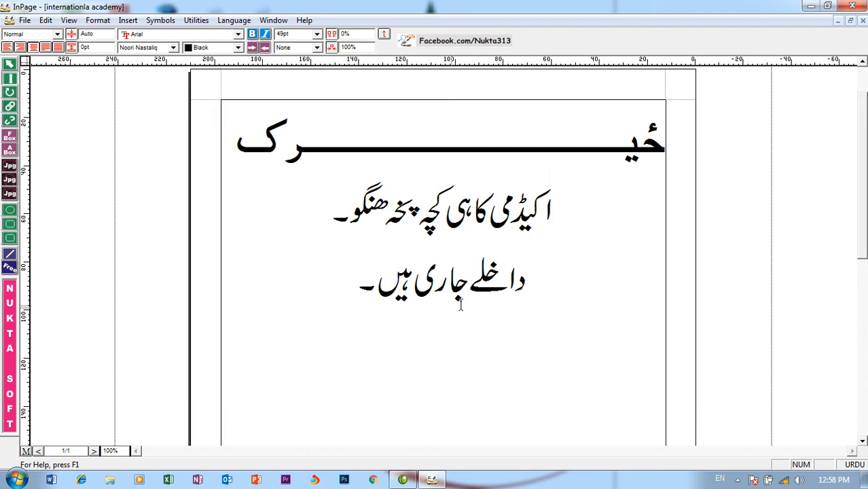
# Start a new line below "داخلے جاری ہیں۔", switch the typing language to English, and write "We teach"
pyautogui.click(354, 299)
pyautogui.press('Return')
pyautogui.write('w3')
pyautogui.press('BackSpace')
pyautogui.press('BackSpace')
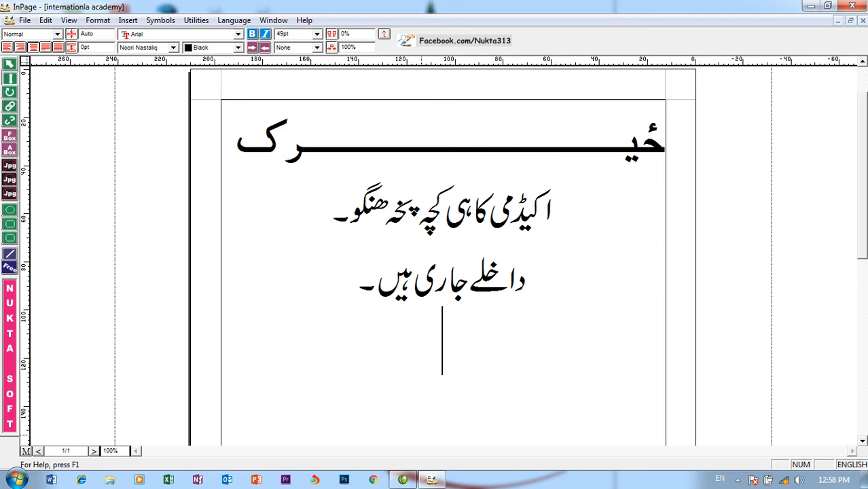
pyautogui.write('W')
pyautogui.press('capslock')
pyautogui.write('e t')
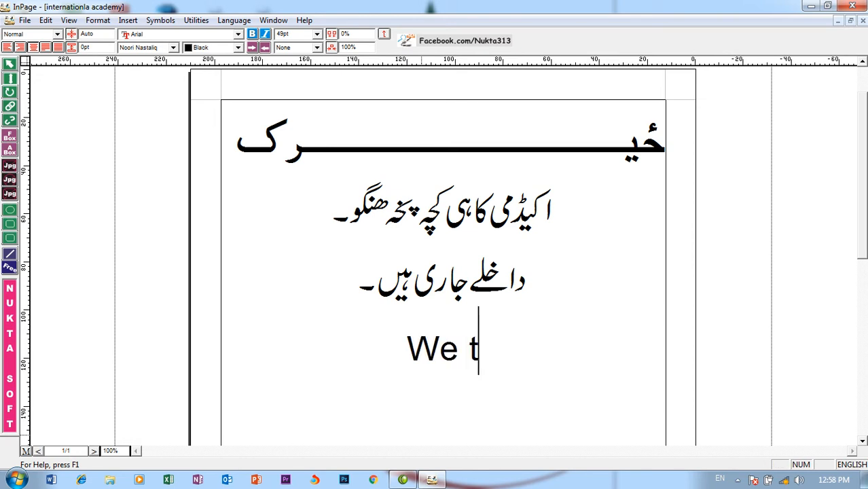
pyautogui.write('eache')
pyautogui.press('BackSpace')
# Continue the English sentence after "We teach" with "English courses and computer programs"
pyautogui.press('capslock')
pyautogui.write('E')
pyautogui.press('capslock')
pyautogui.write('ngl')
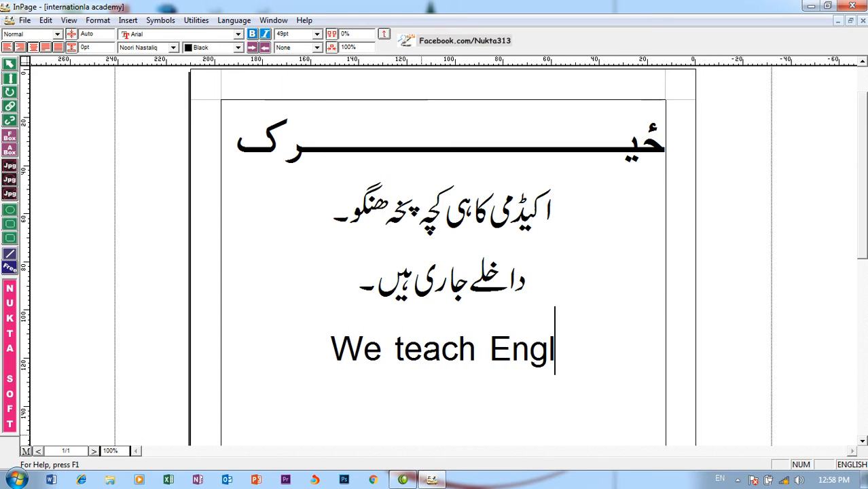
pyautogui.write('ish and o')
pyautogui.press('BackSpace')
pyautogui.press('BackSpace')
pyautogui.press('BackSpace')
pyautogui.press('BackSpace')
pyautogui.press('BackSpace')
pyautogui.write('cour')
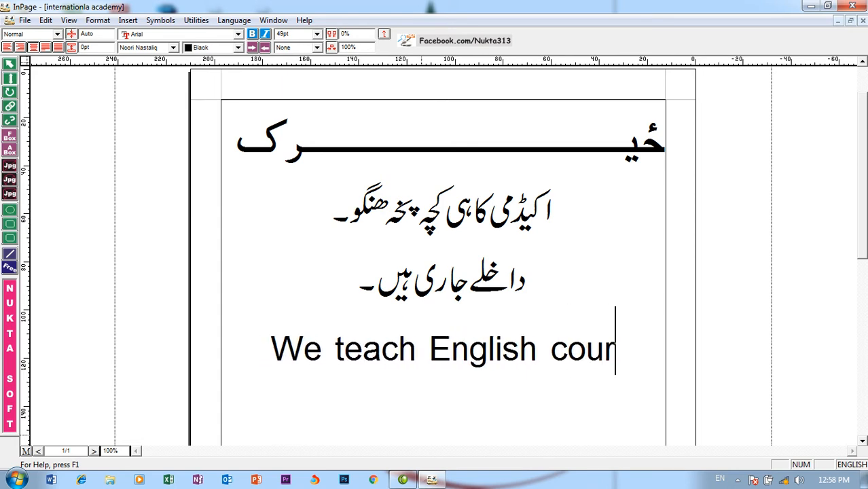
pyautogui.write('ses and comp')
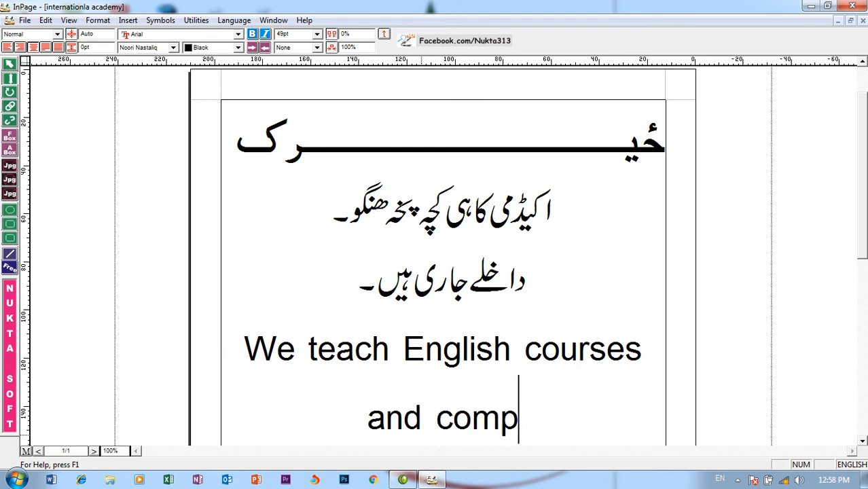
pyautogui.write('uter progm')
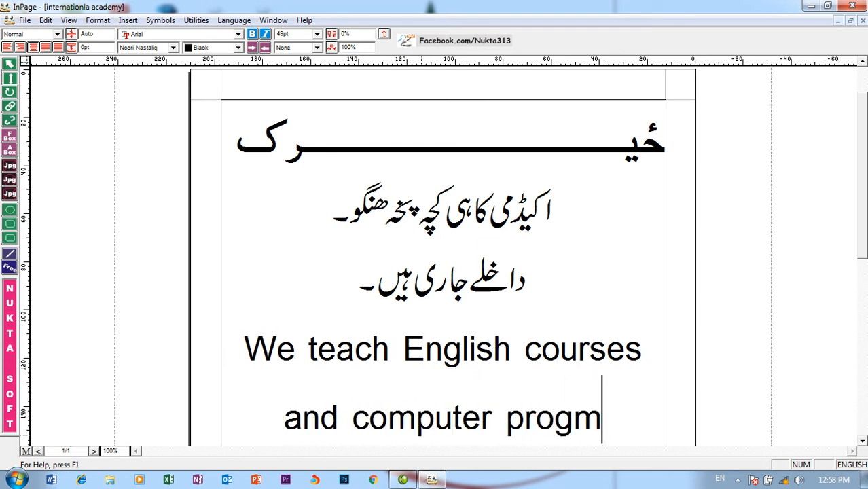
pyautogui.press('BackSpace')
pyautogui.write('ram')
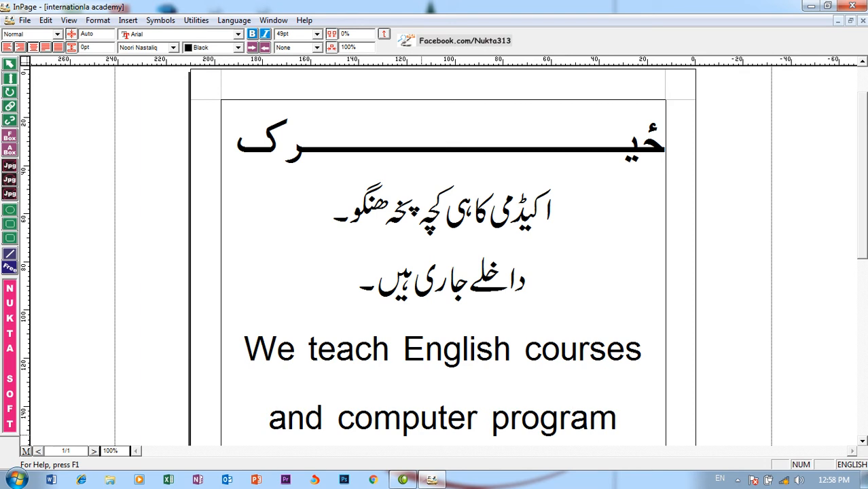
pyautogui.write('s')
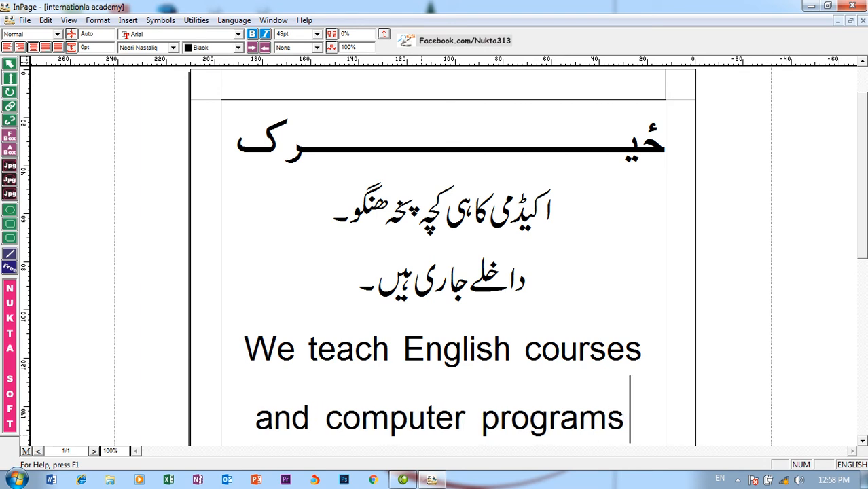
# Add a new line reading "English courses" below the English sentence
pyautogui.press('Return')
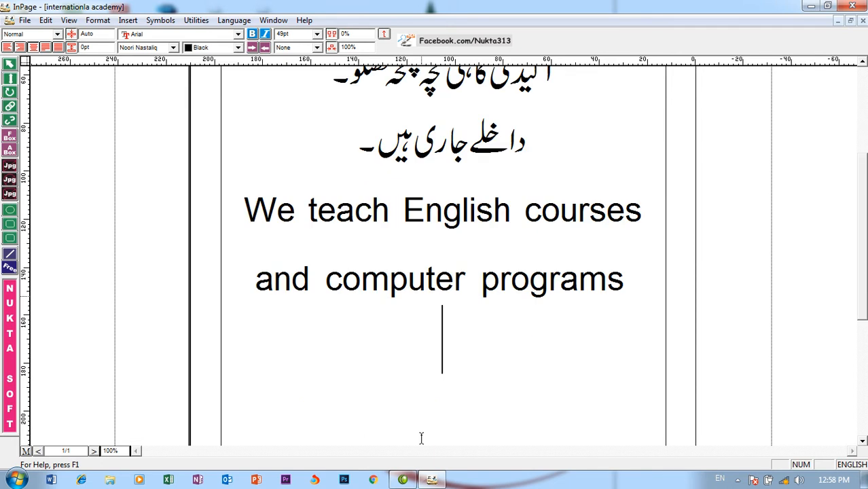
pyautogui.write('engl')
pyautogui.press('BackSpace')
pyautogui.press('BackSpace')
pyautogui.press('BackSpace')
pyautogui.press('BackSpace')
pyautogui.press('capslock')
pyautogui.write('E')
pyautogui.press('capslock')
pyautogui.write('nglish')
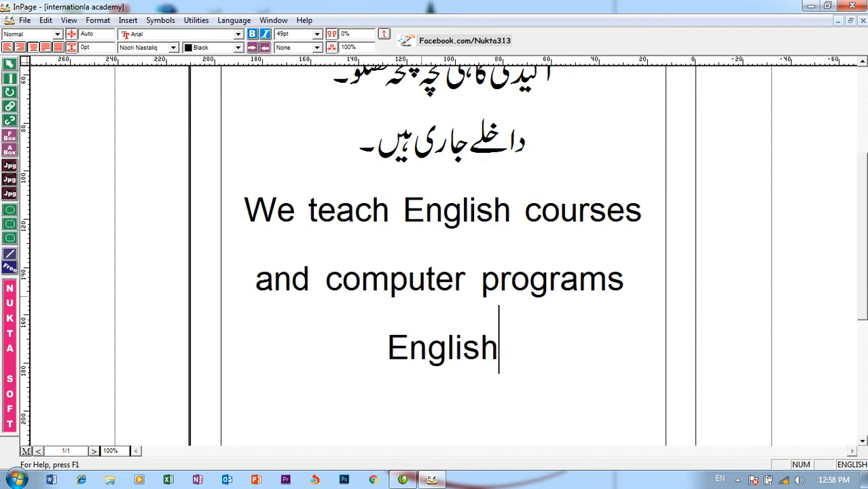
pyautogui.write(' courses')
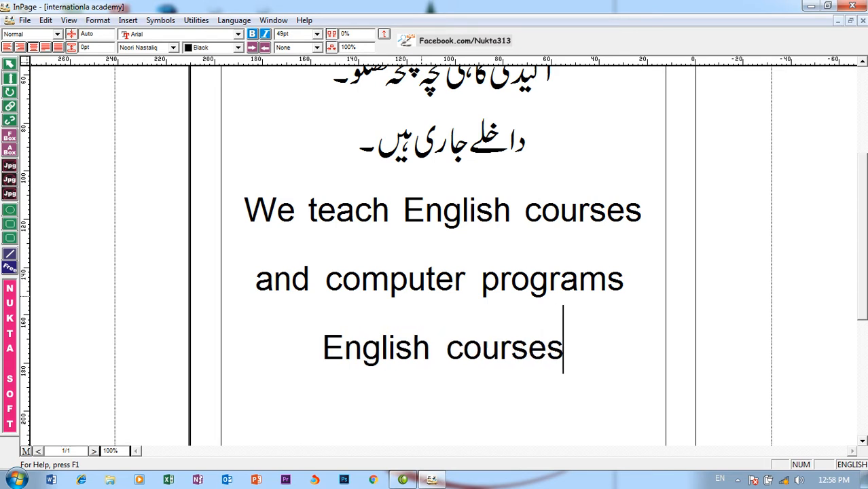
# Add the course name "DEL" in capitals on its own line below "English courses"
pyautogui.press('capslock')
pyautogui.write('D')
pyautogui.press('capslock')
pyautogui.write('el')
pyautogui.press('BackSpace')
pyautogui.press('BackSpace')
pyautogui.write('EL')
pyautogui.press('Return')
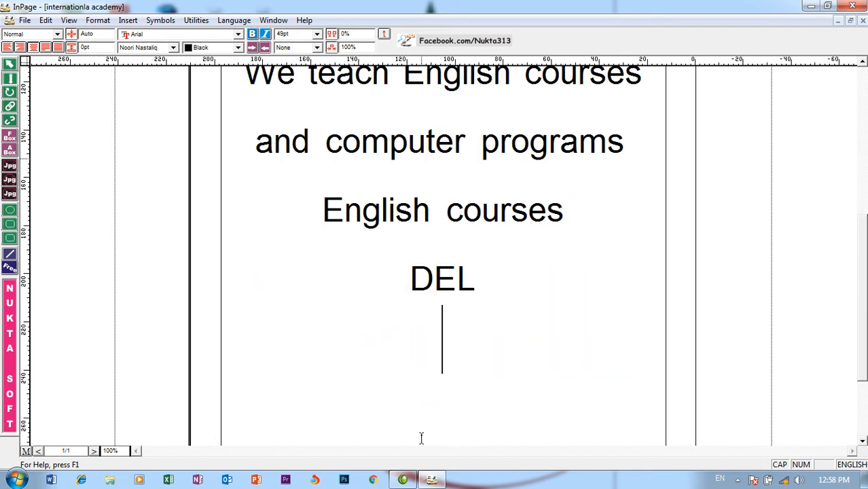
# Add the course names "LEVEL", "IRC" and "NMC" on separate lines below "DEL"
pyautogui.write('LEV')
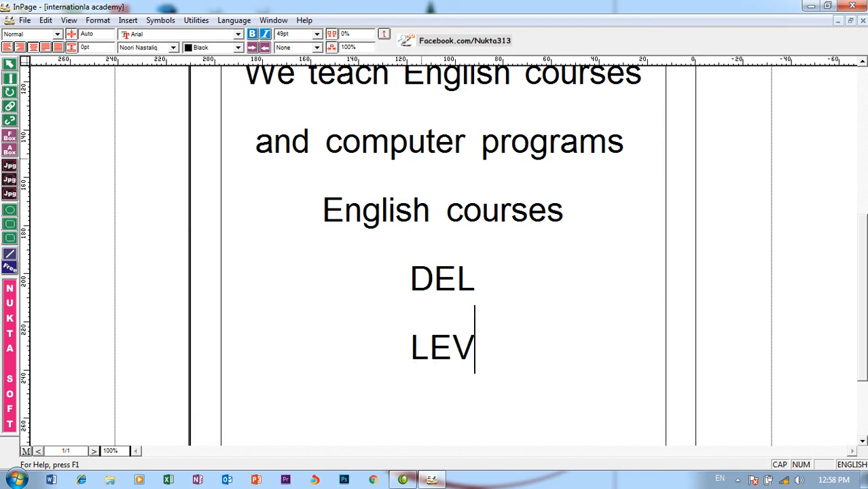
pyautogui.write('ELIRC')
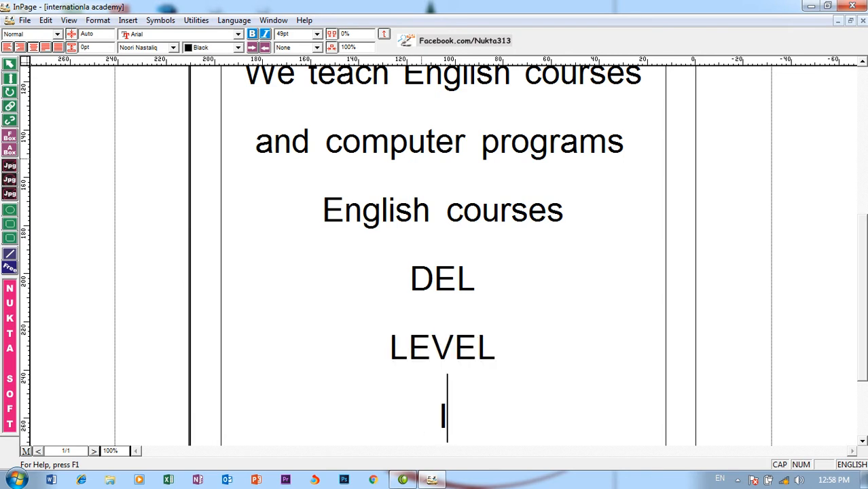
pyautogui.press('Return')
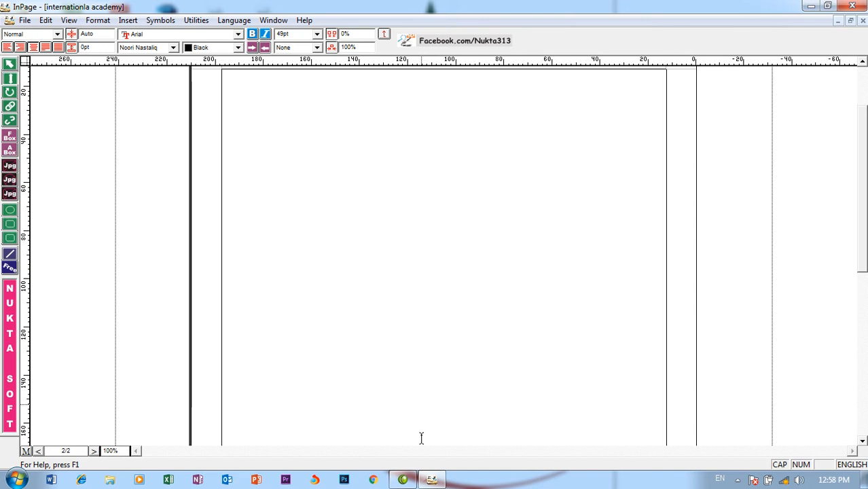
pyautogui.write('M')
pyautogui.press('BackSpace')
pyautogui.write('N')
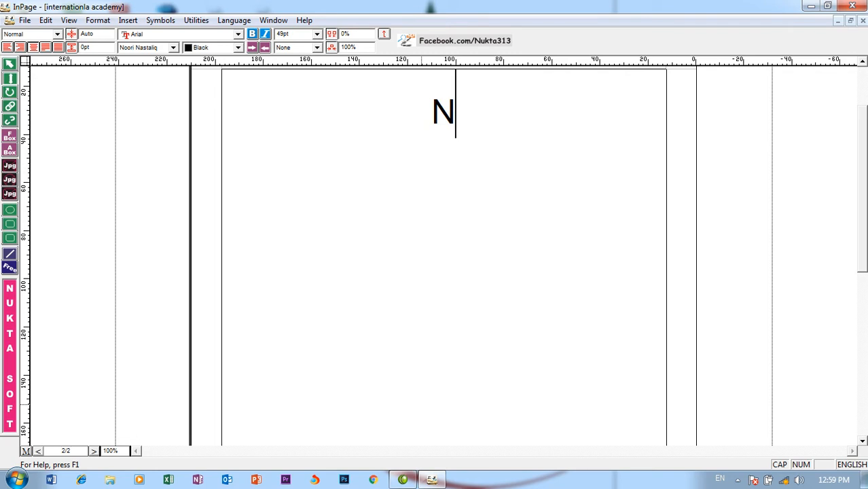
pyautogui.write('MC')
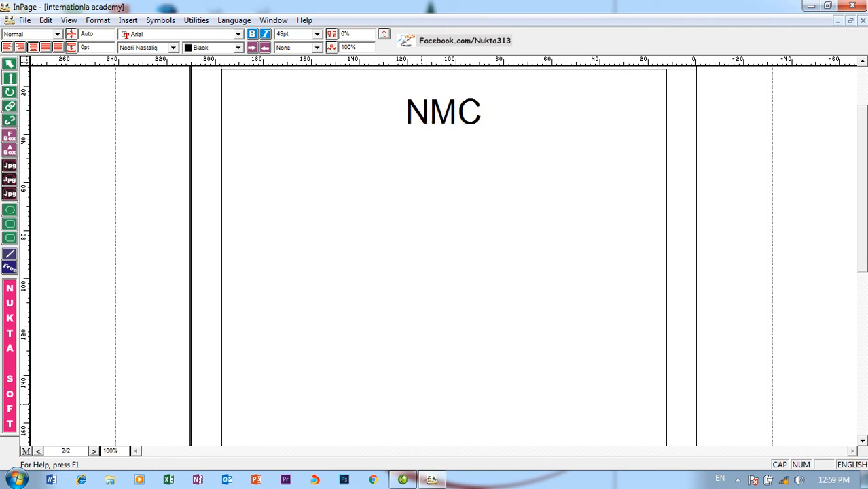
pyautogui.press('Return')
# Select all the text of the notice and reduce its font size to 36 pt
pyautogui.scroll(3, 855, 97)
pyautogui.doubleClick(486, 199)
pyautogui.moveTo(412, 72); pyautogui.dragTo(459, 138)
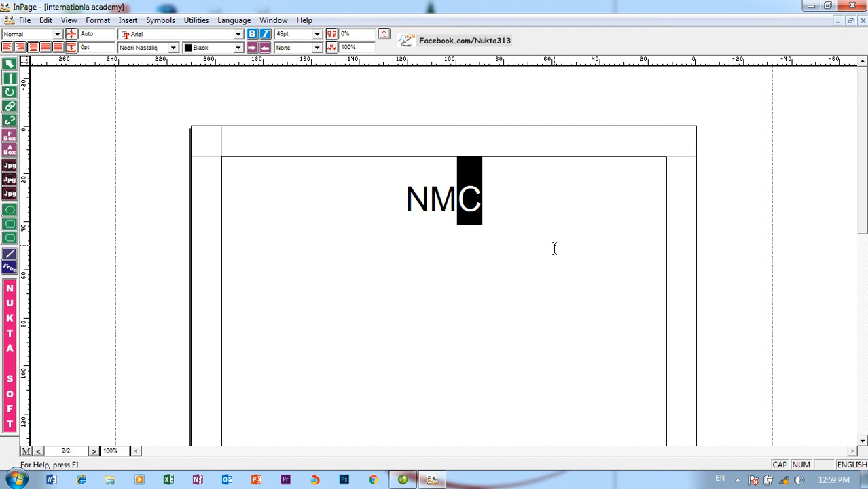
pyautogui.hotkey('ctrl', 'a')
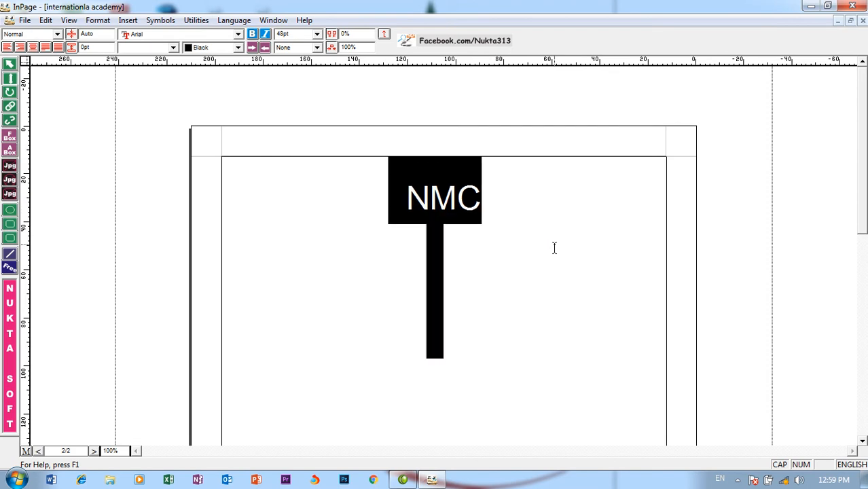
pyautogui.press('Delete')
pyautogui.hotkey('ctrl', 'z')
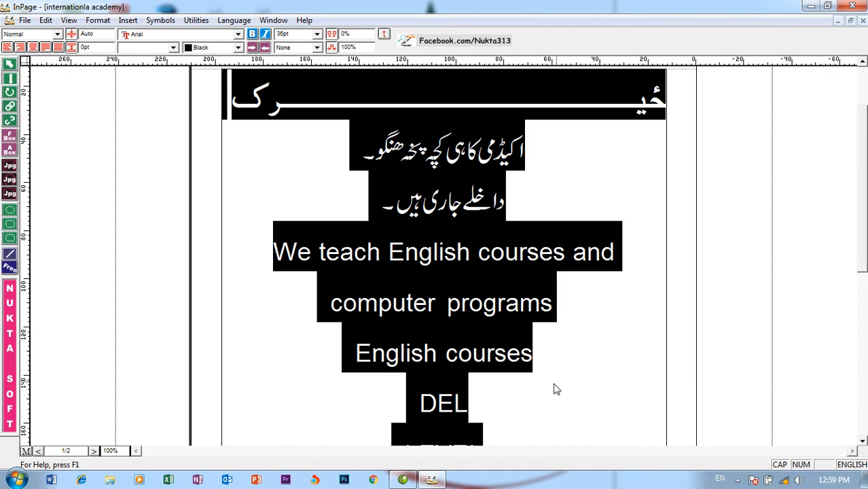
# Left-align the lines from "English courses" through "NMC"
pyautogui.moveTo(860, 277); pyautogui.dragTo(861, 338)
pyautogui.moveTo(478, 332); pyautogui.dragTo(365, 122)
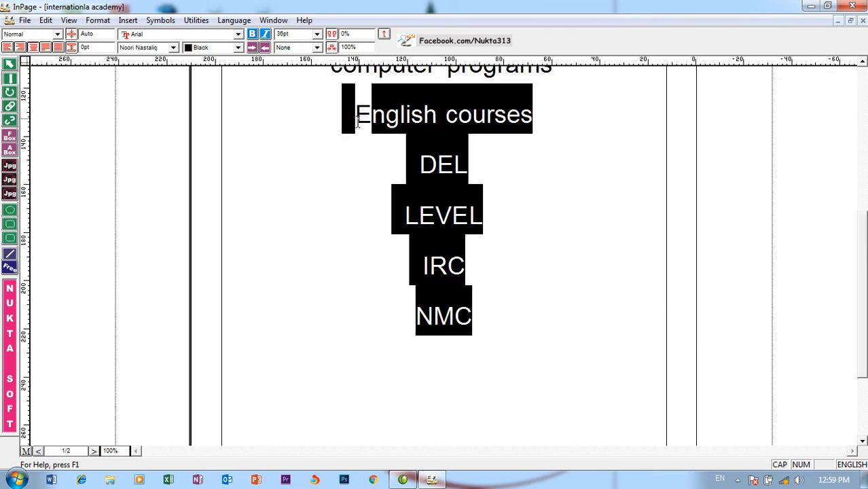
pyautogui.click(350, 110)
pyautogui.moveTo(543, 112); pyautogui.dragTo(357, 113)
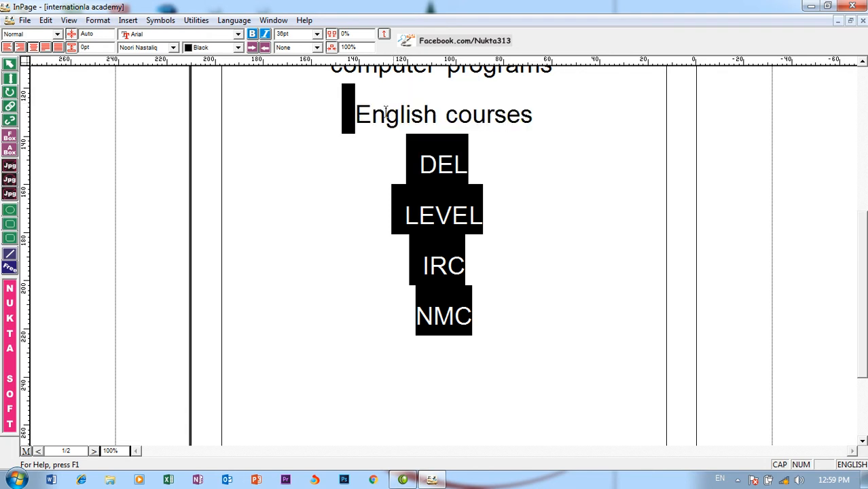
pyautogui.click(537, 121)
pyautogui.moveTo(355, 128); pyautogui.dragTo(344, 146)
pyautogui.moveTo(473, 319); pyautogui.dragTo(375, 120)
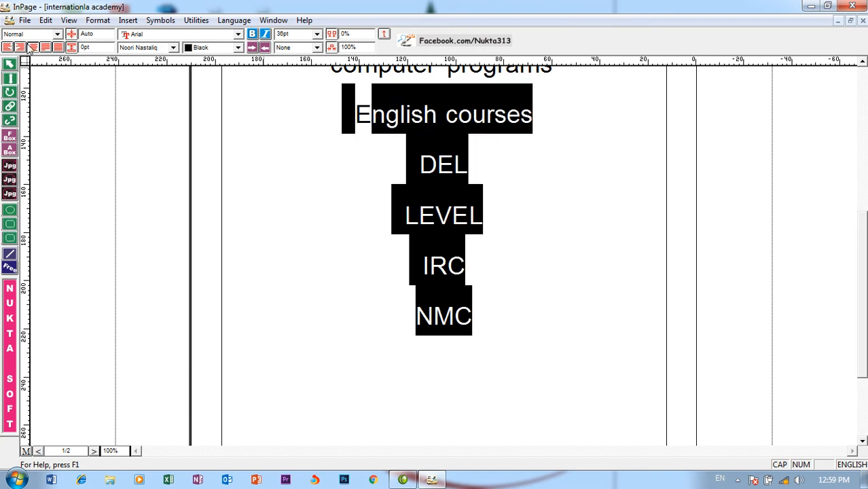
pyautogui.click(8, 47)
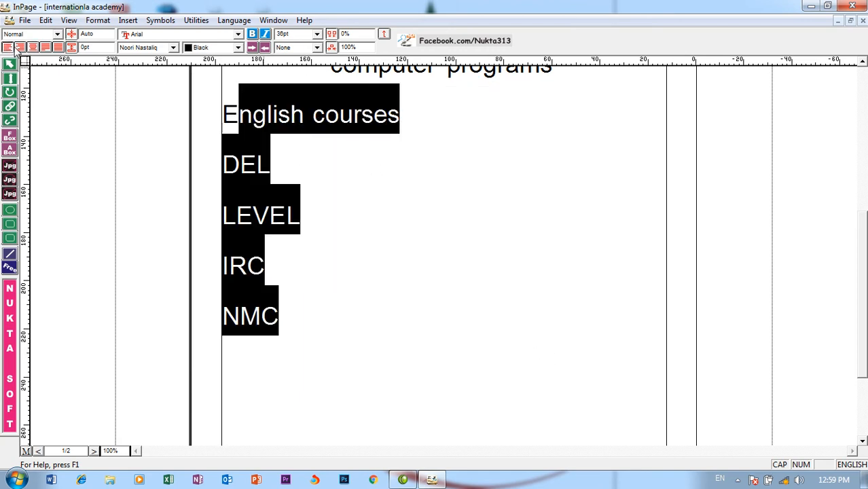
pyautogui.click(422, 133)
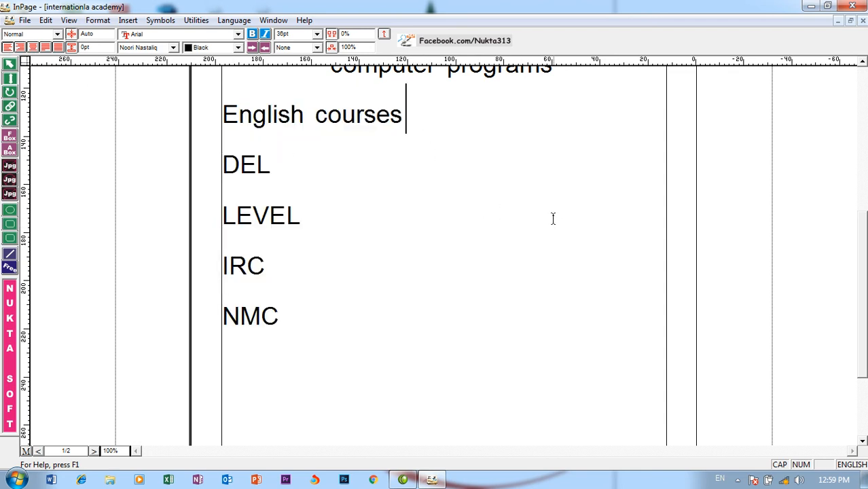
# Draw a text box in the space beside "English courses" and enter the heading "COMPUTER COURSES" in it
pyautogui.scroll(3, 859, 136)
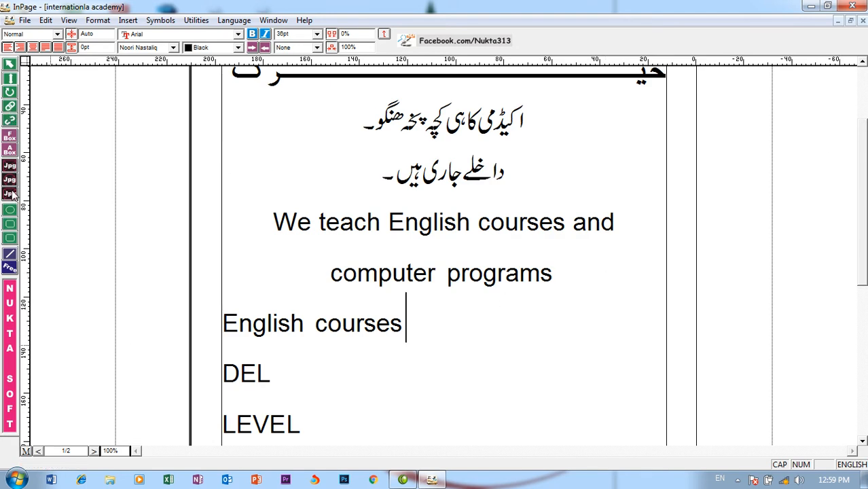
pyautogui.click(10, 150)
pyautogui.moveTo(572, 445); pyautogui.dragTo(635, 419)
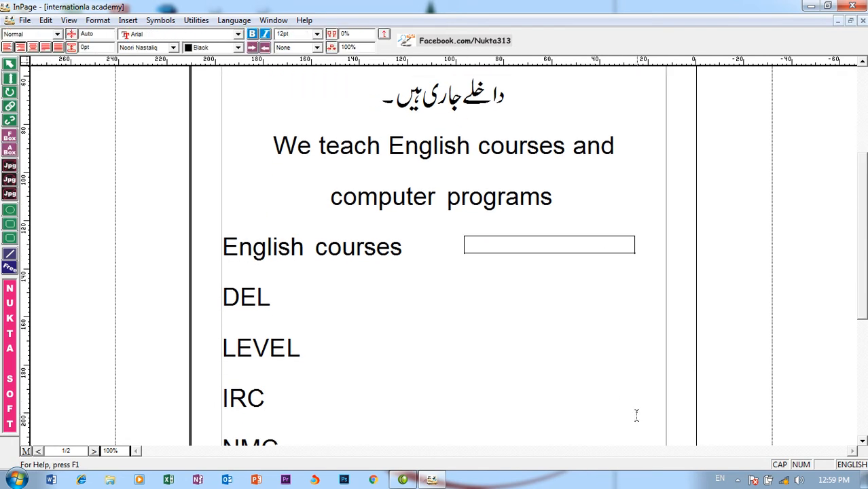
pyautogui.write('COUMP')
pyautogui.write('UTER CO')
pyautogui.press('BackSpace')
pyautogui.write('OURSES')
# Add "DIT", "CIT" and "GRAPHIC" on separate lines below the "COMPUTER COURSES" heading
pyautogui.press('Return')
pyautogui.write('DIT')
pyautogui.press('Return')
pyautogui.write('CIT')
pyautogui.press('Return')
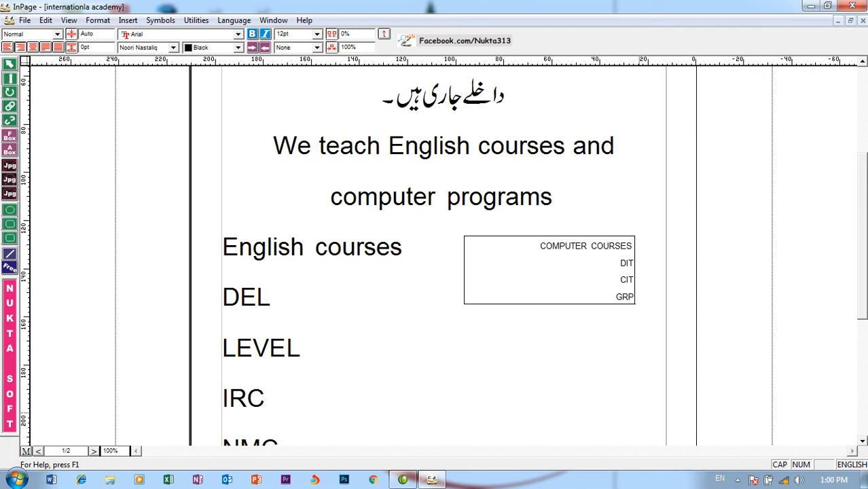
pyautogui.write('GRAPHIC')
pyautogui.press('Return')
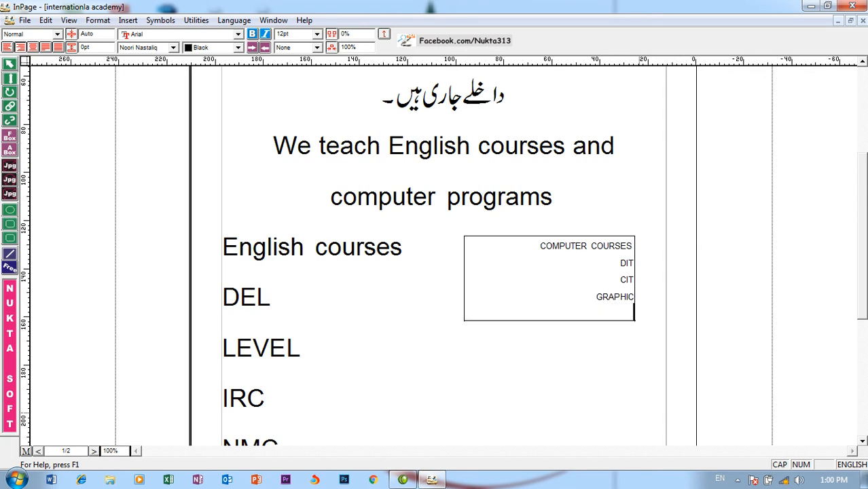
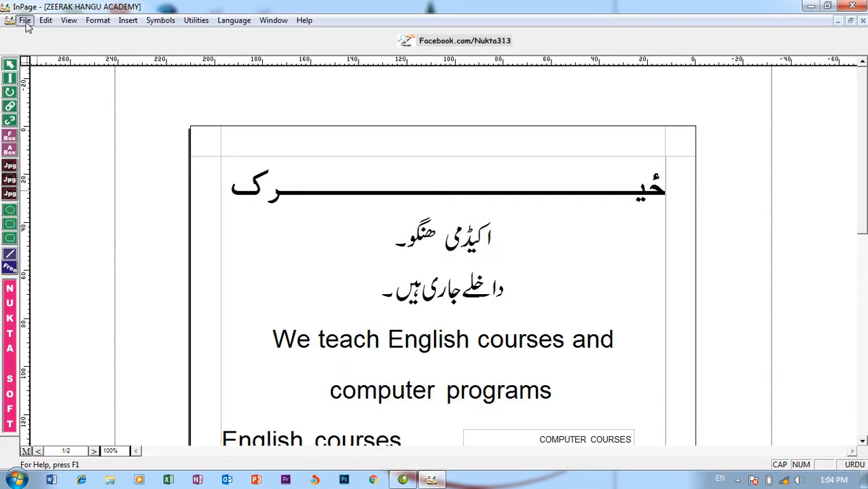
pyautogui.click(25, 20)
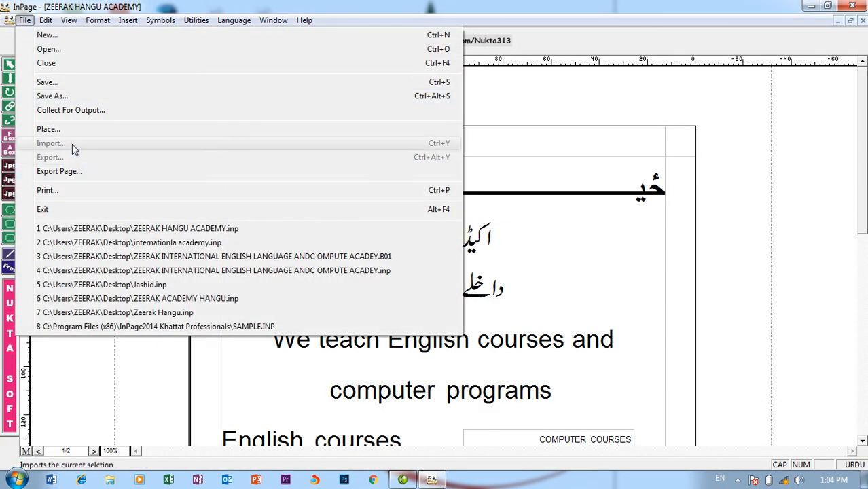
pyautogui.click(60, 192)
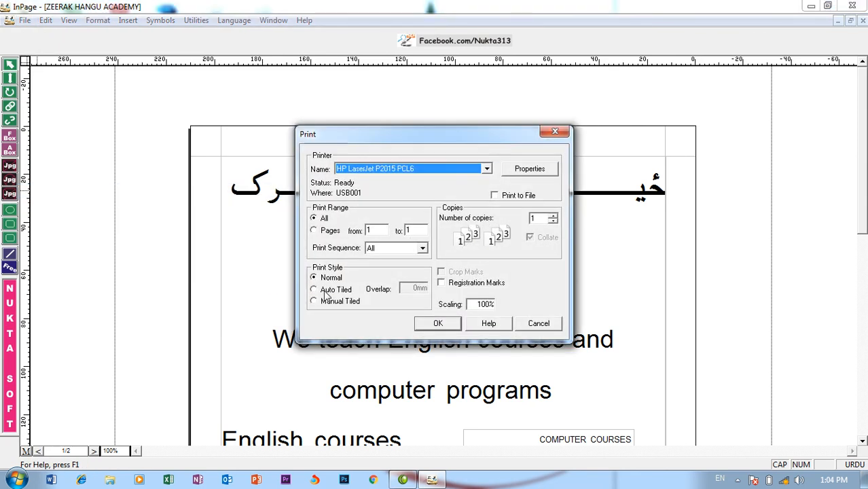
pyautogui.click(415, 169)
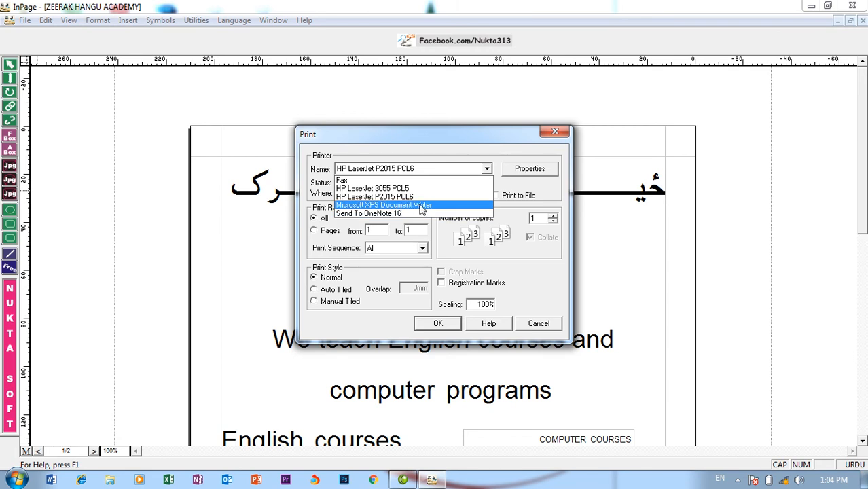
pyautogui.click(398, 191)
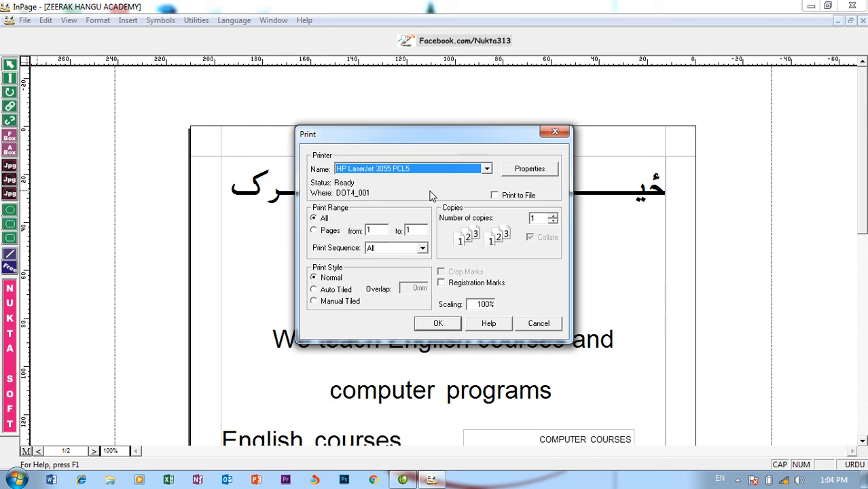
pyautogui.click(395, 170)
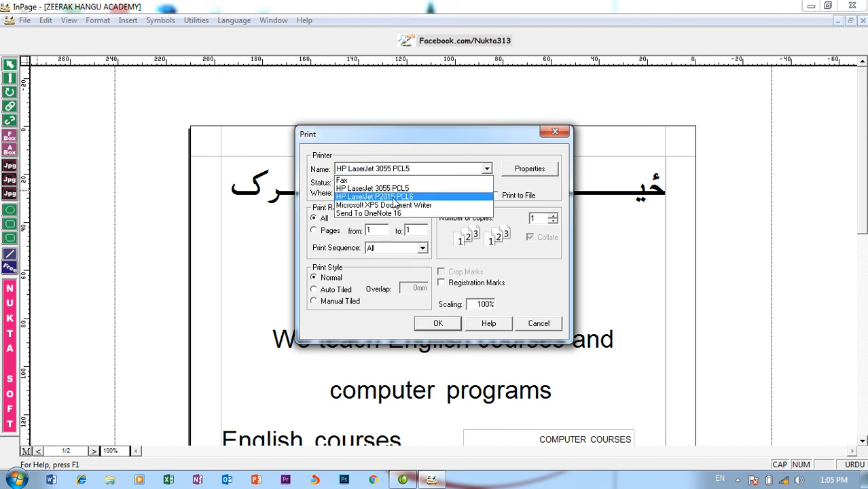
pyautogui.click(395, 198)
pyautogui.click(402, 176)
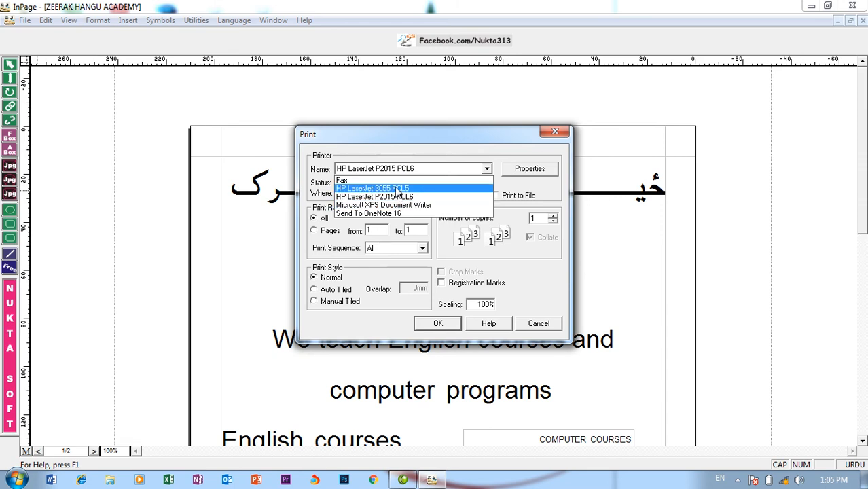
pyautogui.click(397, 189)
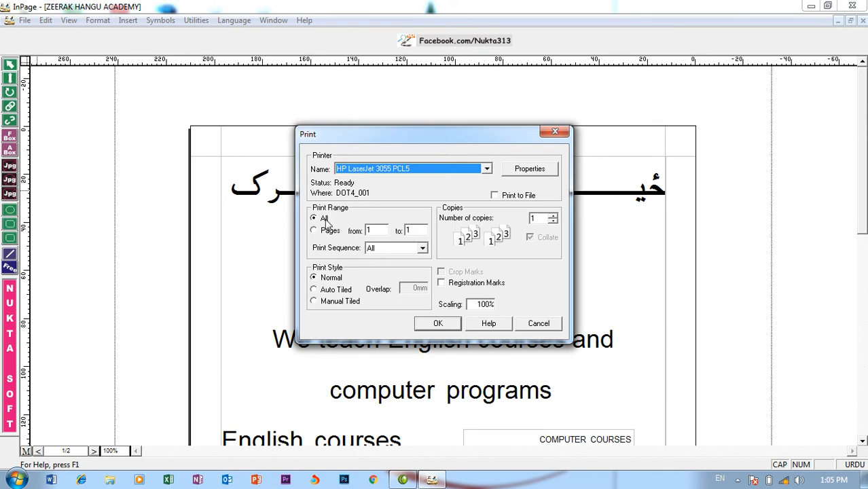
pyautogui.click(538, 324)
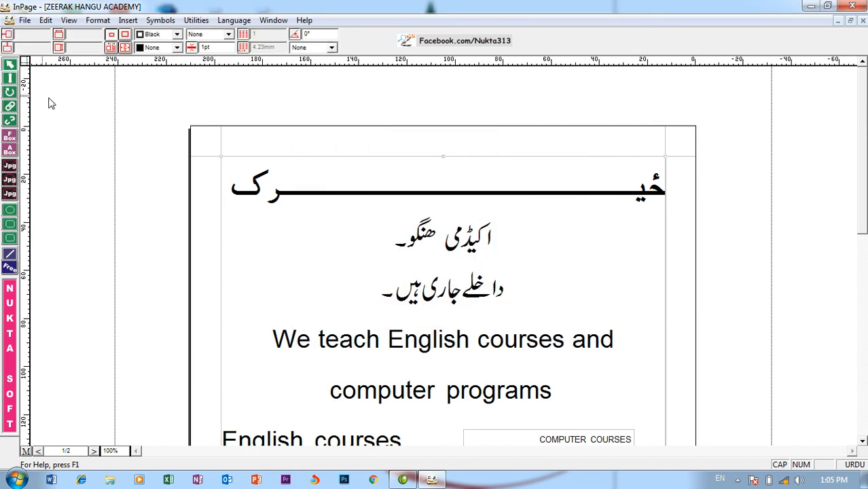
# Insert page breaks at the end of the notice text to extend the document to five pages
pyautogui.click(11, 81)
pyautogui.click(239, 221)
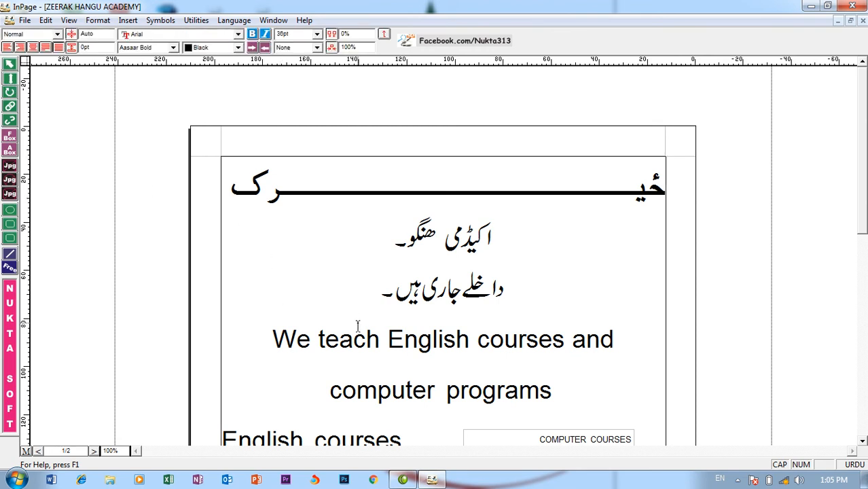
pyautogui.hotkey('ctrl', 'a')
pyautogui.press('Delete')
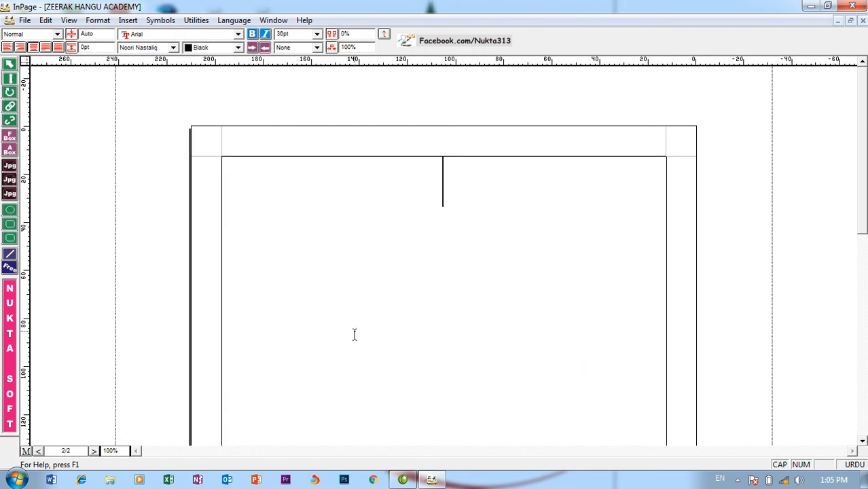
pyautogui.hotkey('ctrl', 'Return')
pyautogui.hotkey('ctrl', 'Return')
pyautogui.press('BackSpace')
# Go back through the added pages to the heading line on the first page
pyautogui.press('Up')
pyautogui.press('Up')
pyautogui.press('Up')
pyautogui.press('Up')
pyautogui.press('Up')
pyautogui.press('Up')
pyautogui.press('Down')
pyautogui.press('Down')
pyautogui.press('Down')
pyautogui.press('Up')
pyautogui.press('Up')
pyautogui.press('Up')
pyautogui.press('Up')
pyautogui.press('Up')
pyautogui.press('Up')
pyautogui.press('Up')
pyautogui.press('Up')
pyautogui.press('Up')
pyautogui.press('Up')
pyautogui.press('Up')
pyautogui.press('Up')
pyautogui.press('Up')
pyautogui.press('Up')
pyautogui.press('Up')
pyautogui.press('Up')
pyautogui.press('Up')
pyautogui.press('Up')
pyautogui.press('Up')
pyautogui.press('Up')
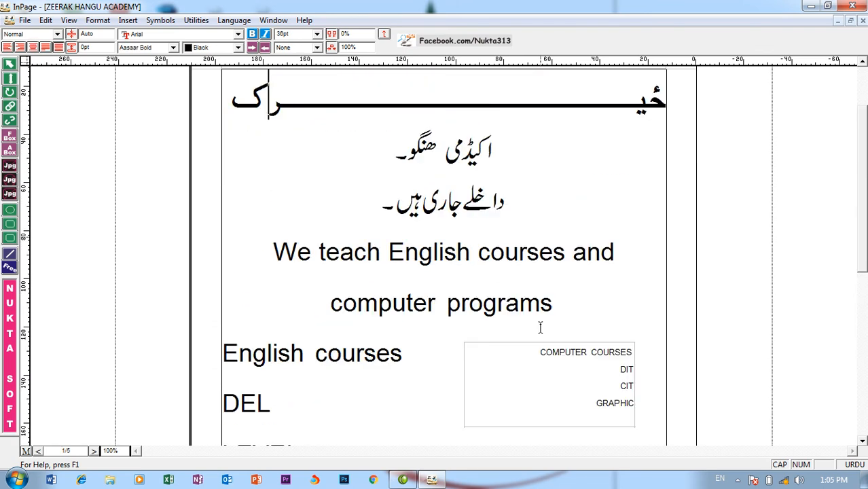
# Open the print settings and set the print range to pages 1 to 3
pyautogui.click(25, 20)
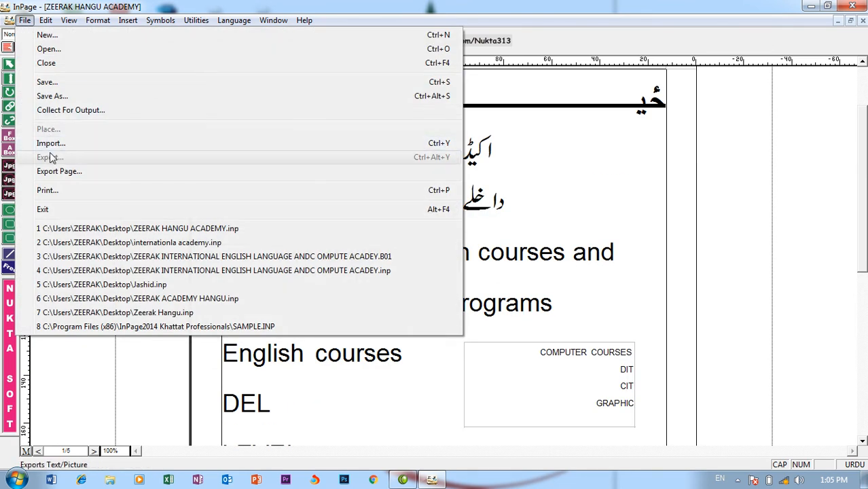
pyautogui.click(55, 190)
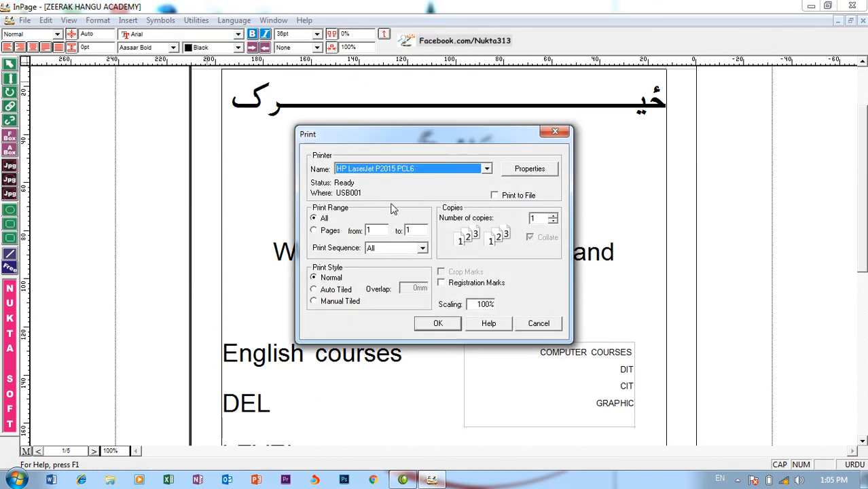
pyautogui.click(323, 232)
pyautogui.press('Tab')
pyautogui.write('3')
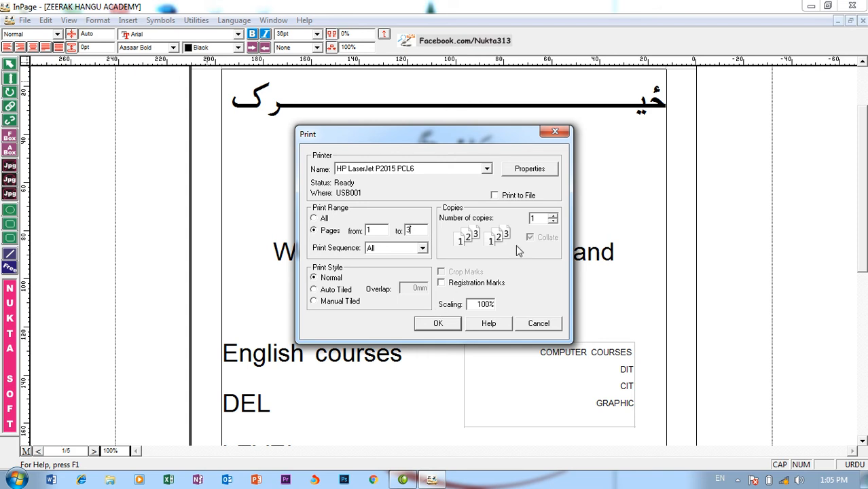
# Enable printing to file and set the number of copies to 10 with collation on
pyautogui.click(509, 196)
pyautogui.click(552, 216)
pyautogui.click(552, 215)
pyautogui.click(552, 215)
pyautogui.click(552, 216)
pyautogui.click(553, 215)
pyautogui.click(552, 215)
pyautogui.click(552, 216)
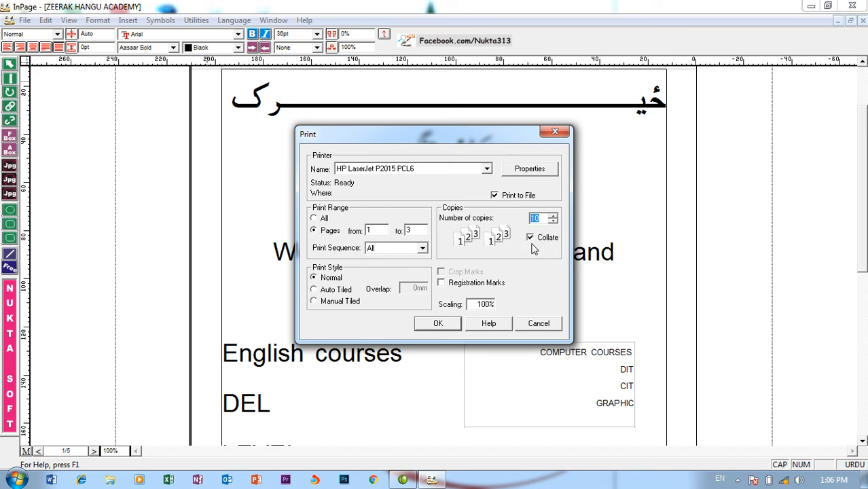
pyautogui.click(531, 239)
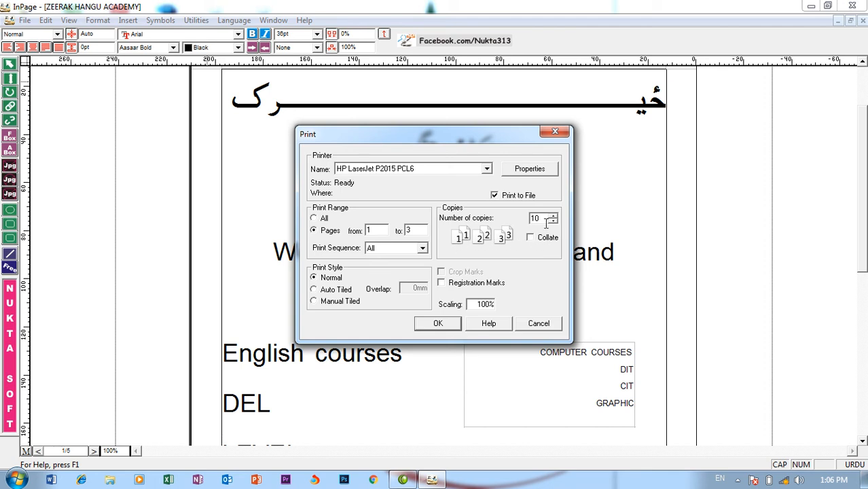
pyautogui.click(530, 238)
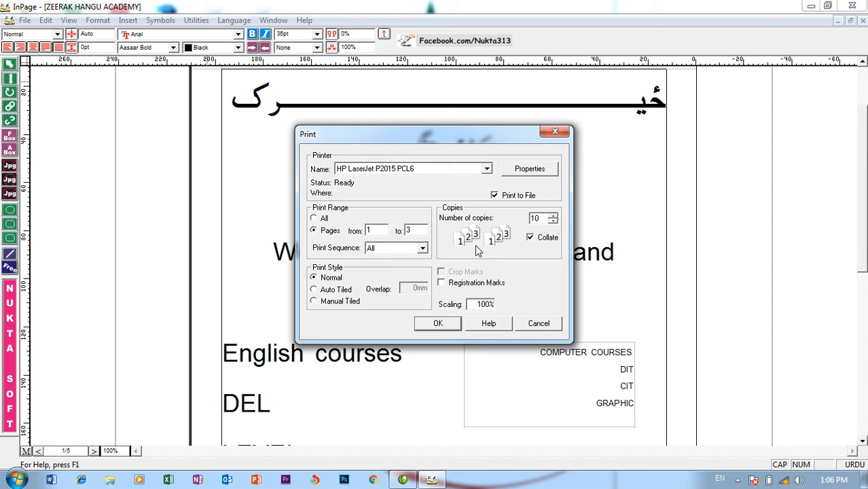
# Try the Even and All print sequences, and set the print sequence to Odd
pyautogui.click(405, 249)
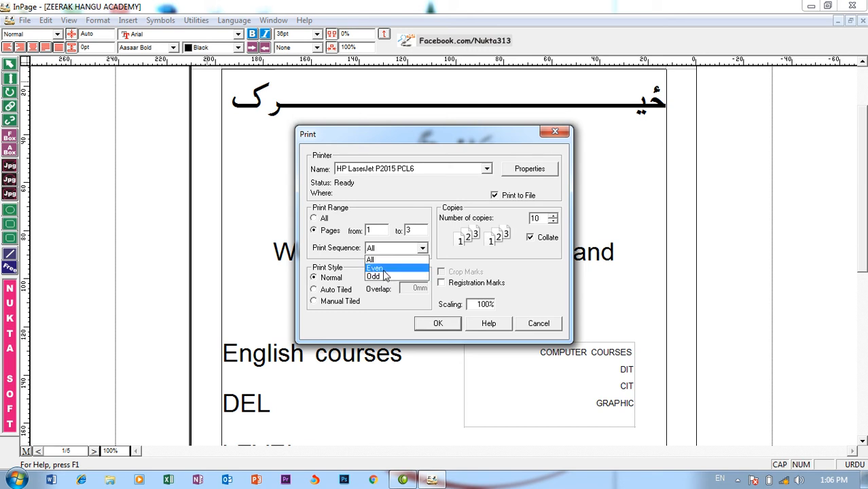
pyautogui.click(384, 269)
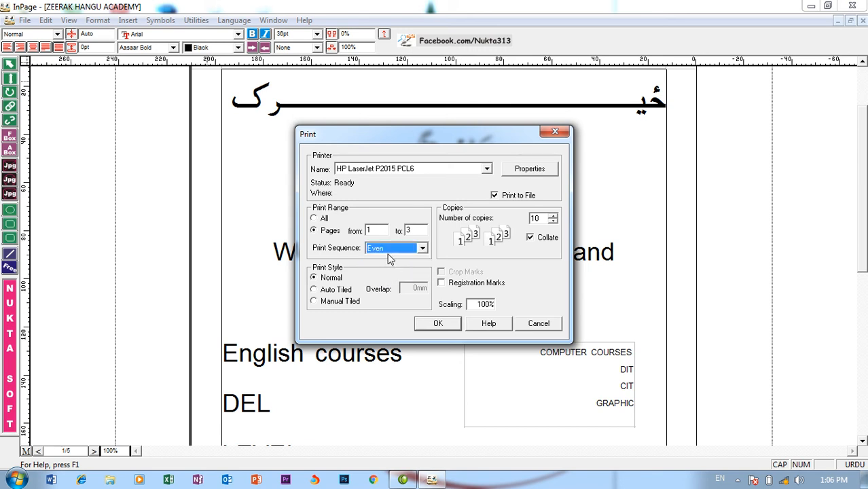
pyautogui.click(390, 249)
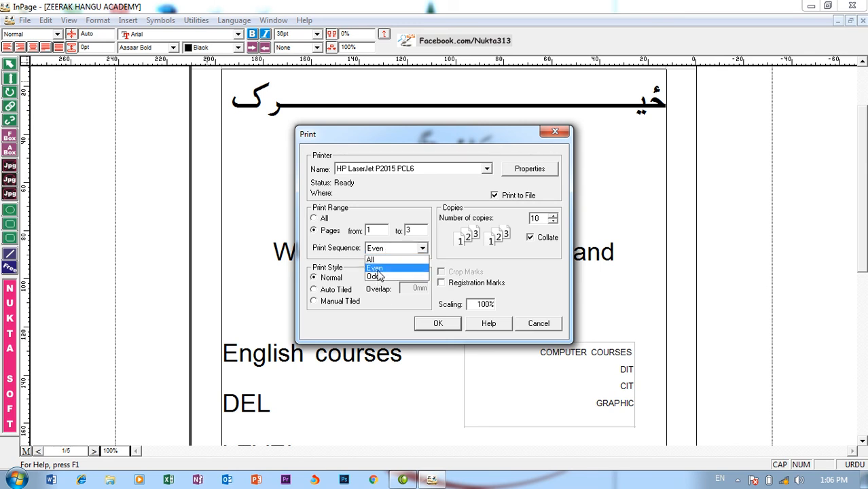
pyautogui.click(388, 250)
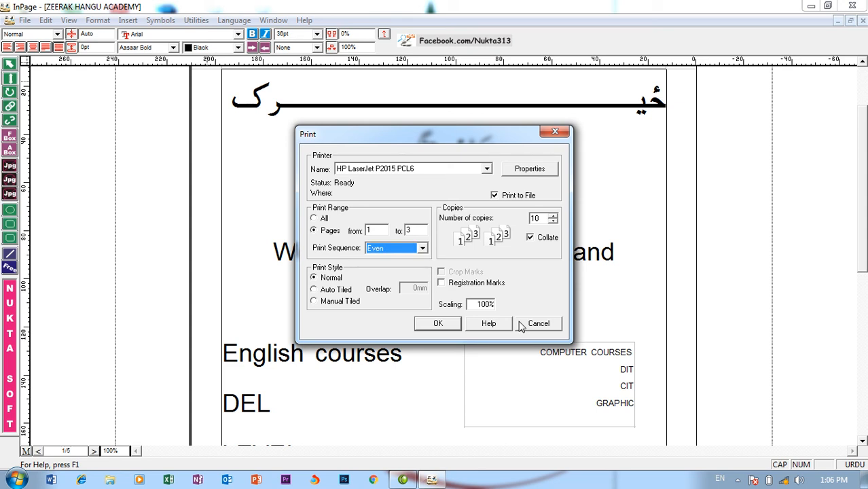
pyautogui.click(405, 252)
pyautogui.click(392, 261)
pyautogui.click(401, 248)
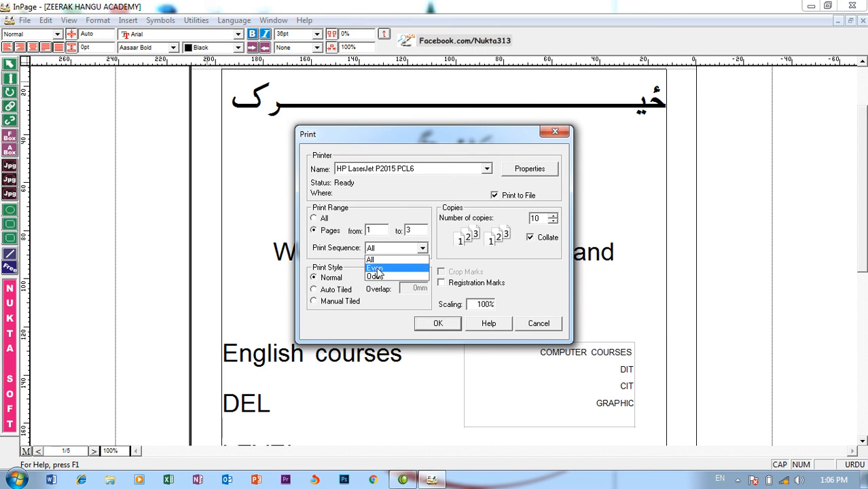
pyautogui.click(379, 268)
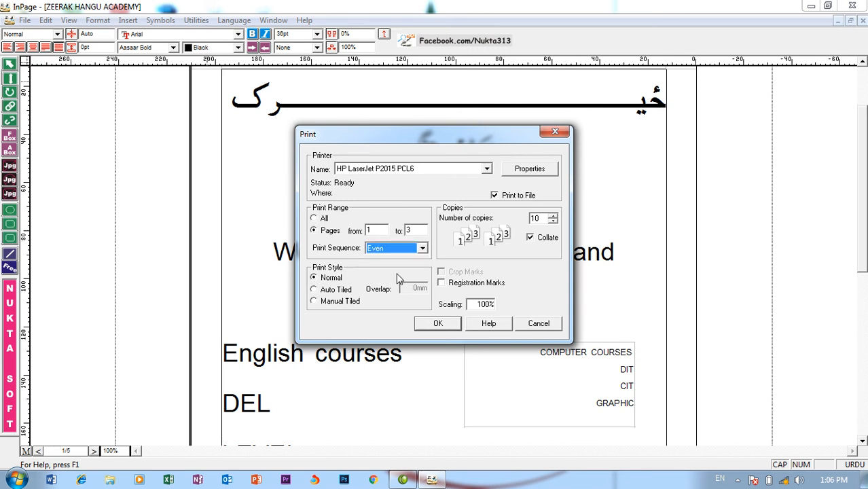
pyautogui.click(399, 249)
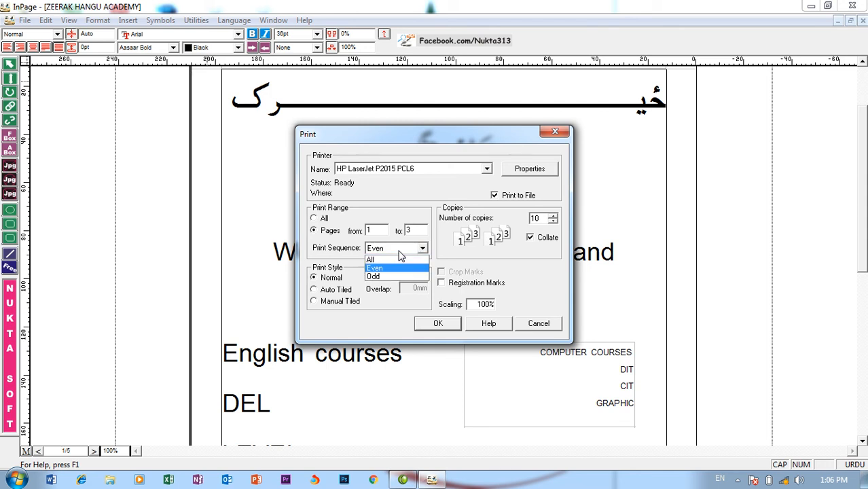
pyautogui.click(396, 277)
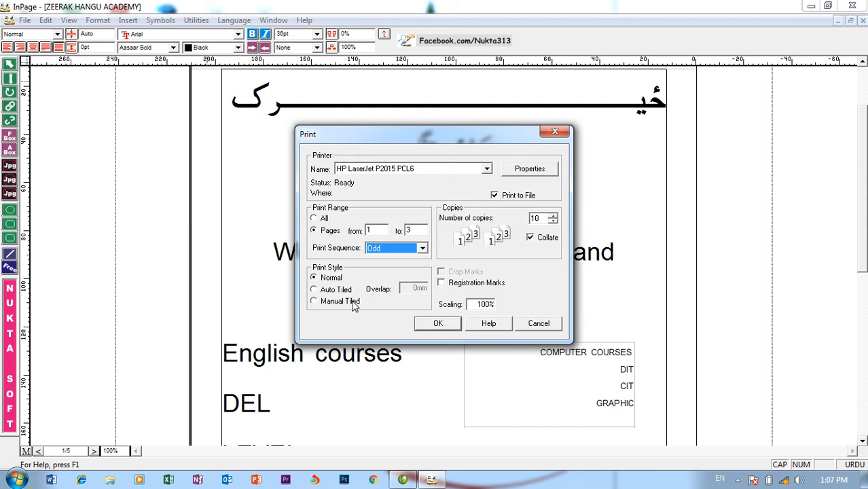
# Open the printer properties and examine the available paper sizes and paper types
pyautogui.click(533, 172)
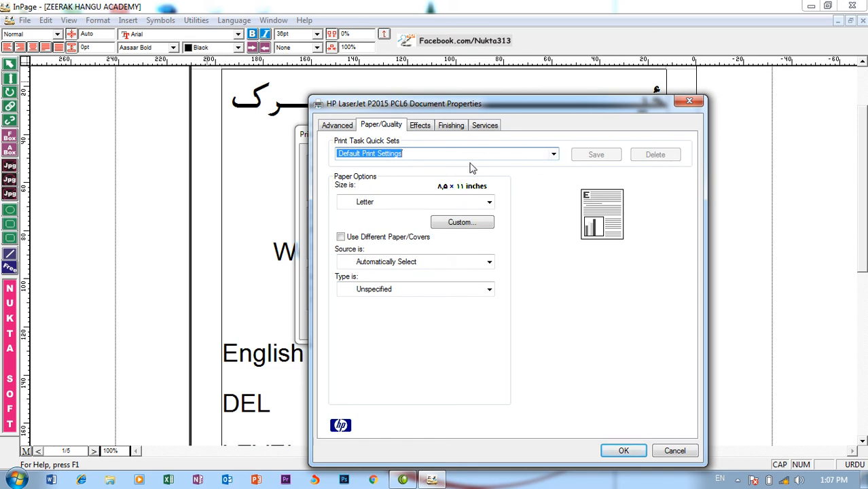
pyautogui.click(387, 203)
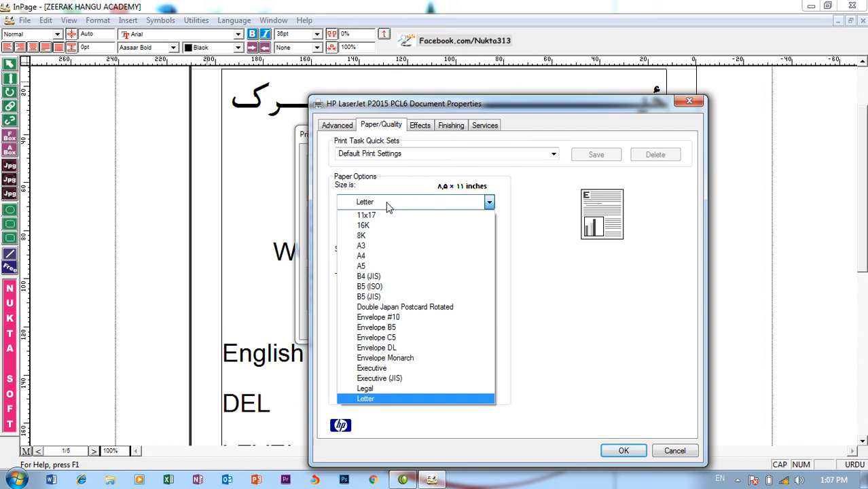
pyautogui.click(388, 204)
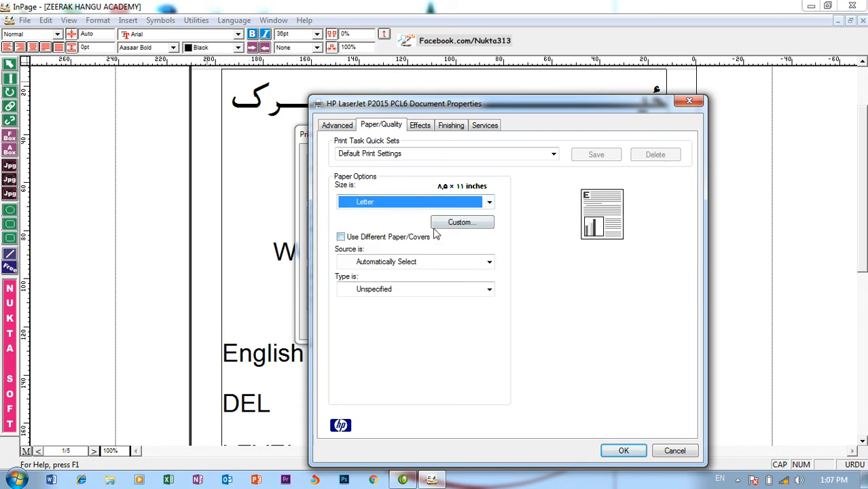
pyautogui.click(420, 128)
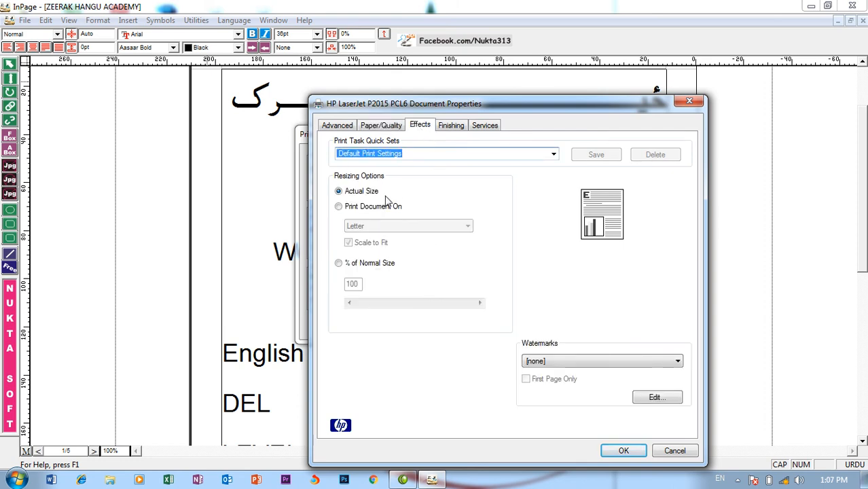
pyautogui.click(383, 127)
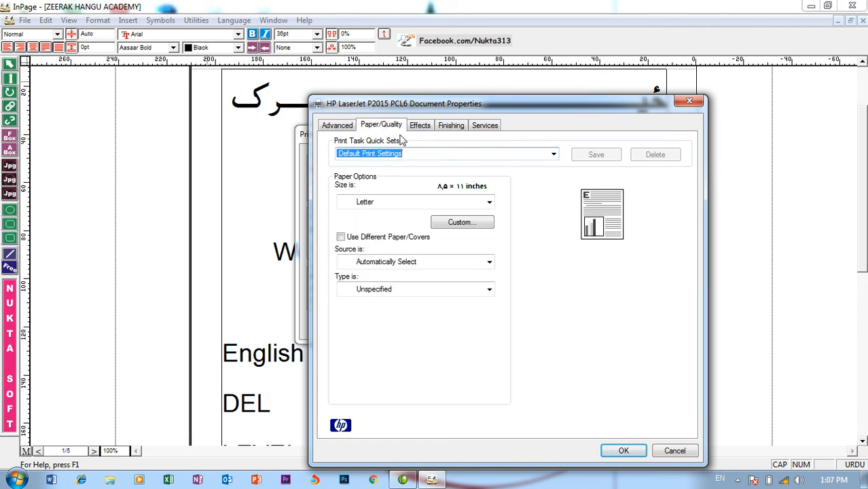
pyautogui.click(448, 289)
pyautogui.click(447, 287)
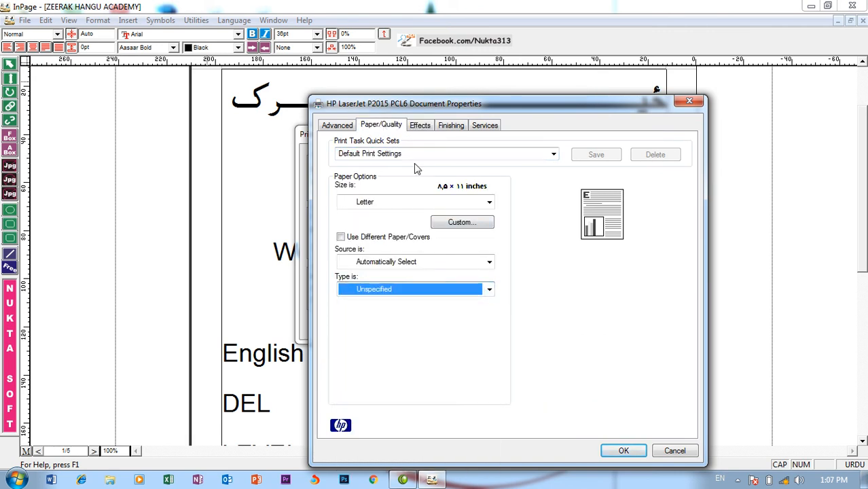
# Try the Print Document On and % of Normal Size resizing options, and return the resizing to Actual Size
pyautogui.click(416, 127)
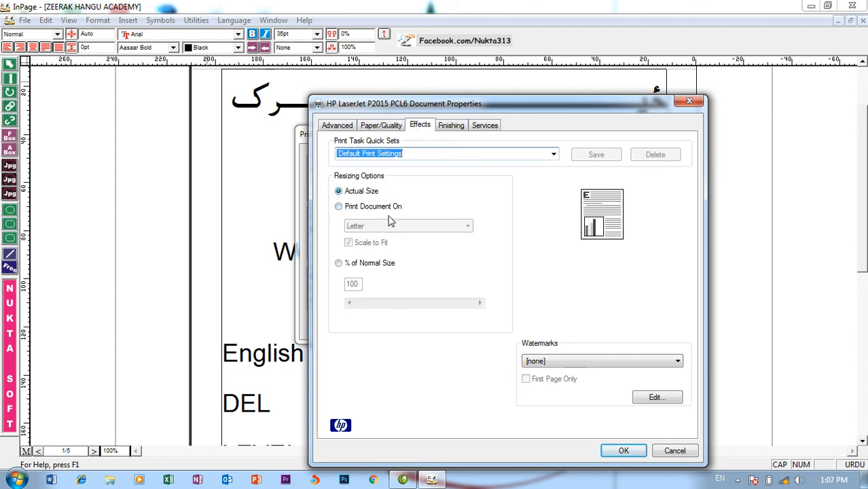
pyautogui.click(354, 208)
pyautogui.click(405, 230)
pyautogui.click(406, 230)
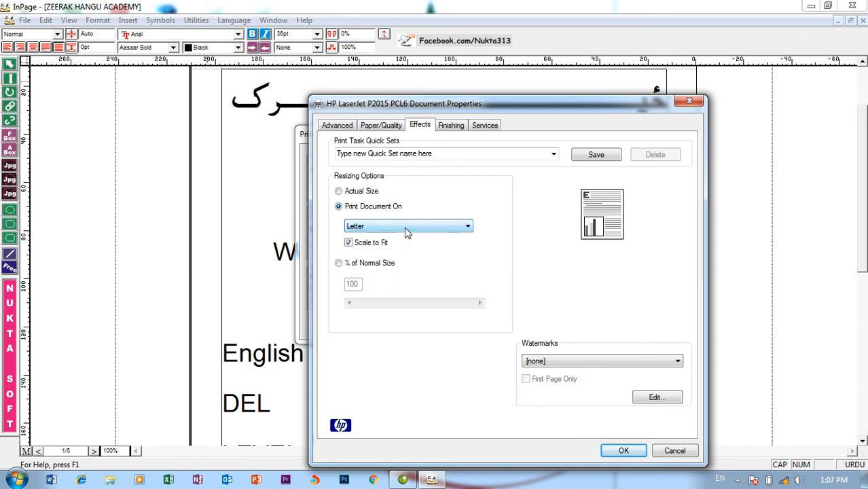
pyautogui.click(358, 264)
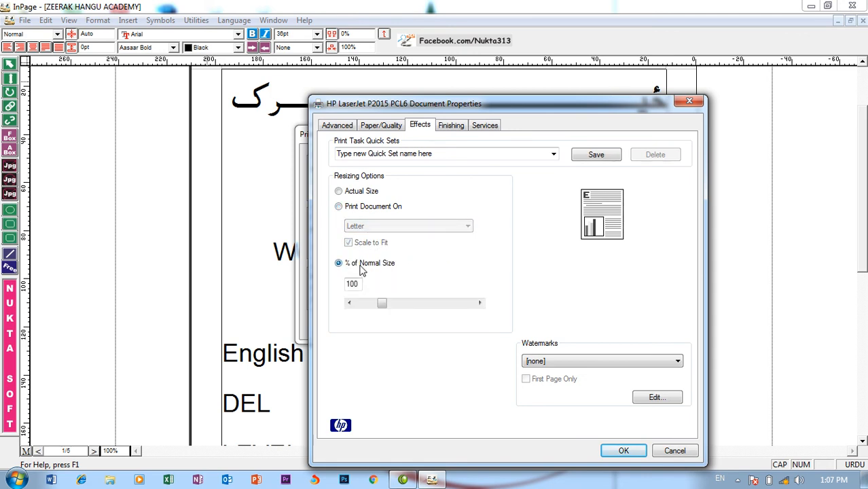
pyautogui.click(343, 192)
# Enable manual printing on both sides in the finishing options and try flipping pages up, leaving the booklet layout off
pyautogui.click(451, 126)
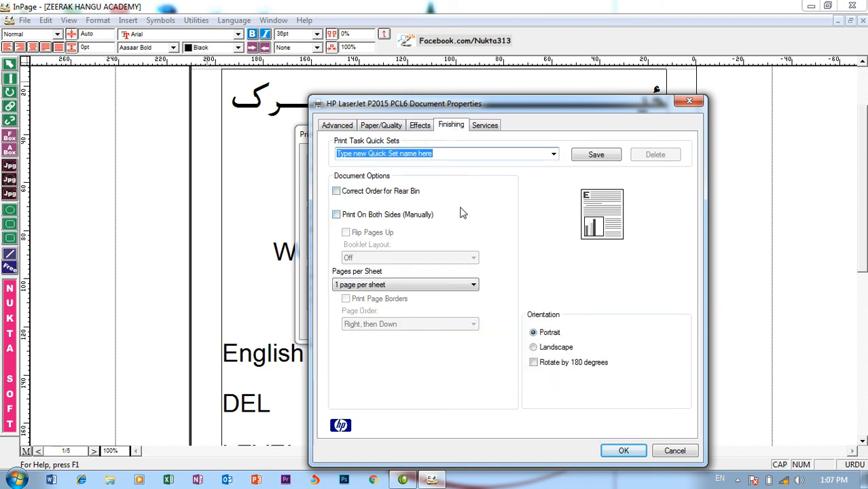
pyautogui.click(403, 216)
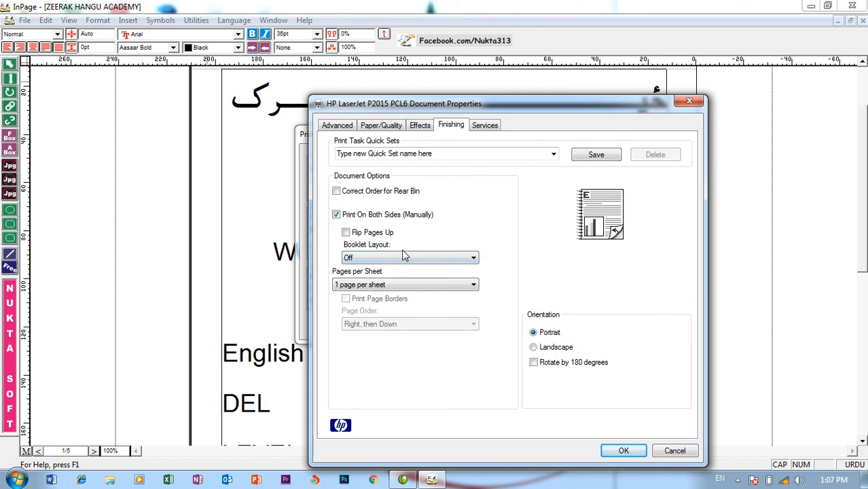
pyautogui.click(376, 235)
pyautogui.click(371, 235)
pyautogui.click(371, 235)
pyautogui.click(371, 235)
pyautogui.click(372, 234)
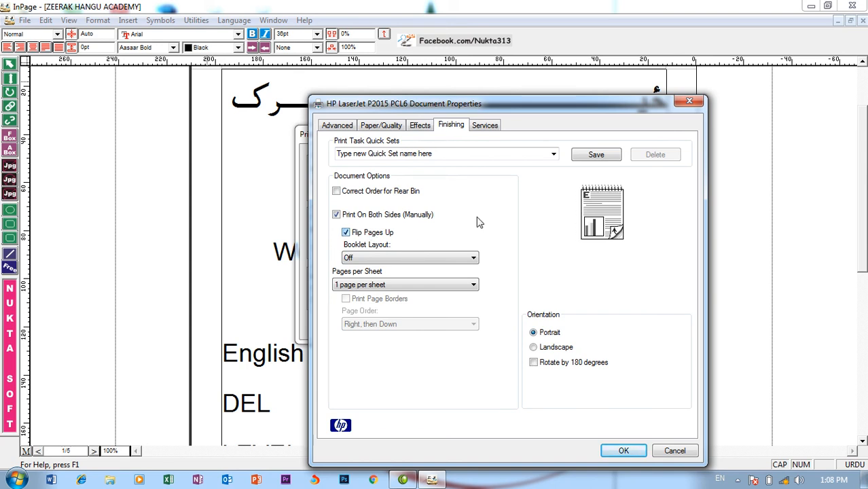
pyautogui.click(374, 237)
pyautogui.click(416, 259)
pyautogui.click(417, 266)
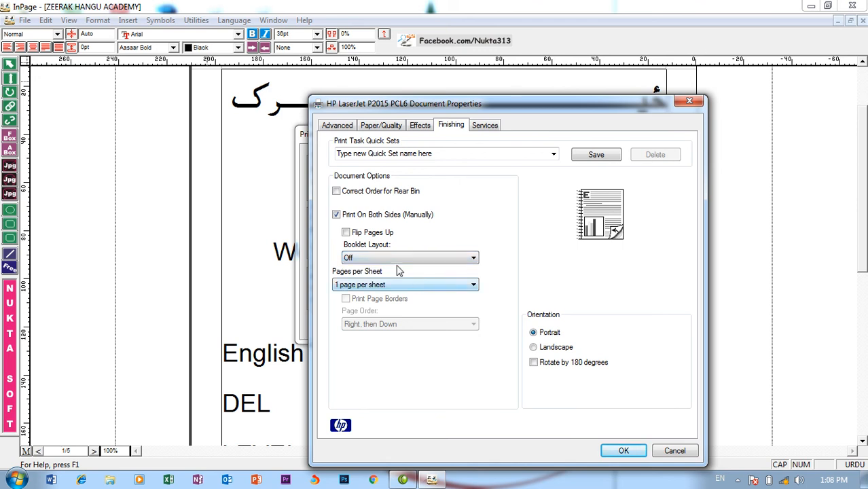
# Try 4 pages per sheet and 1 page per sheet, and set the layout to 4 pages per sheet
pyautogui.click(403, 283)
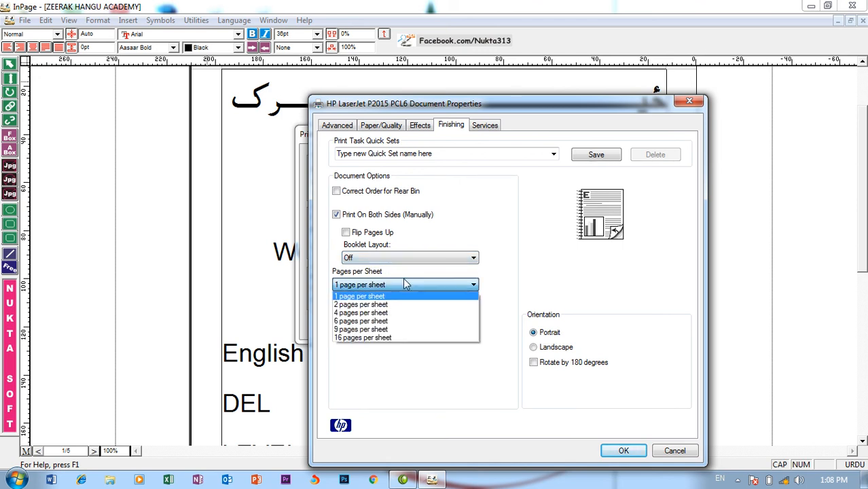
pyautogui.click(367, 313)
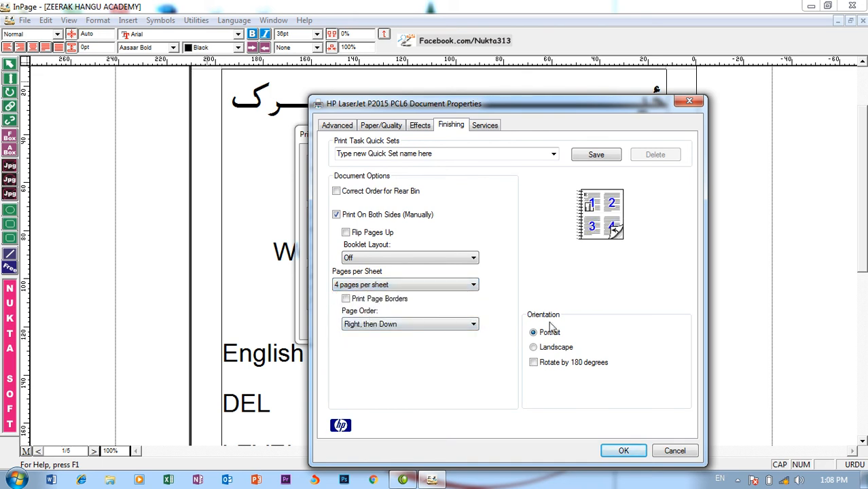
pyautogui.click(405, 285)
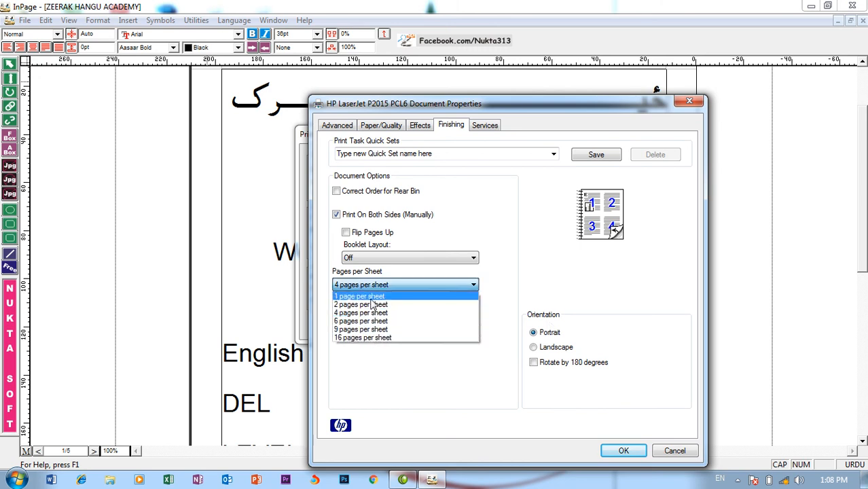
pyautogui.click(370, 298)
pyautogui.click(424, 283)
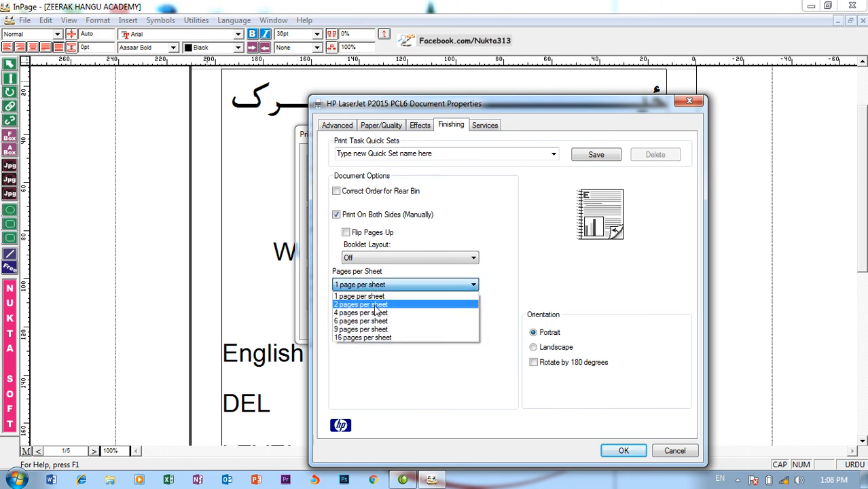
pyautogui.click(376, 313)
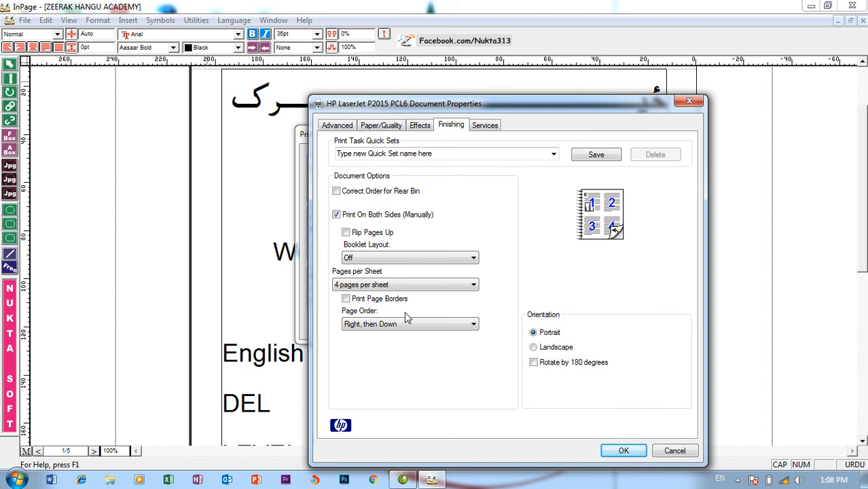
# Try printing page borders with the Right, then Down page order, and cancel the printer properties and print settings
pyautogui.click(356, 300)
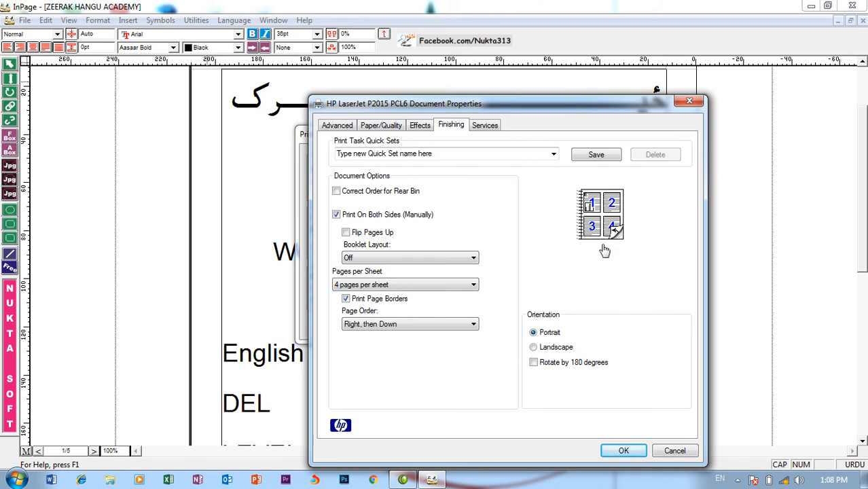
pyautogui.click(401, 326)
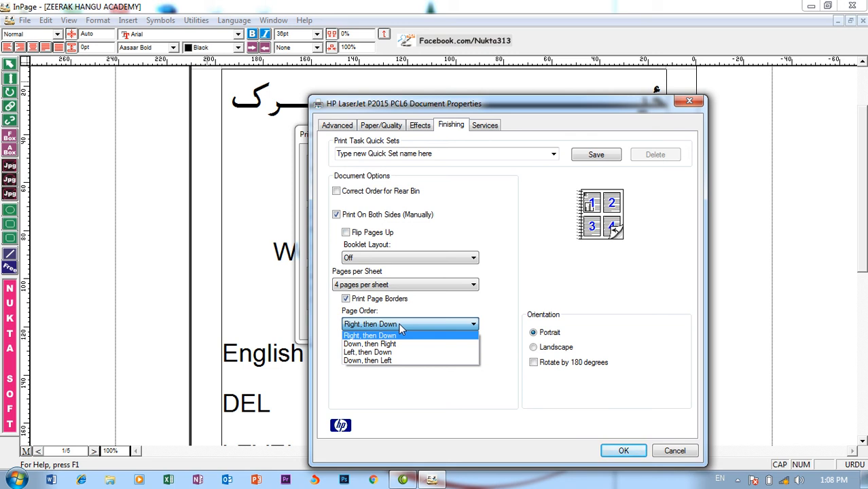
pyautogui.click(400, 327)
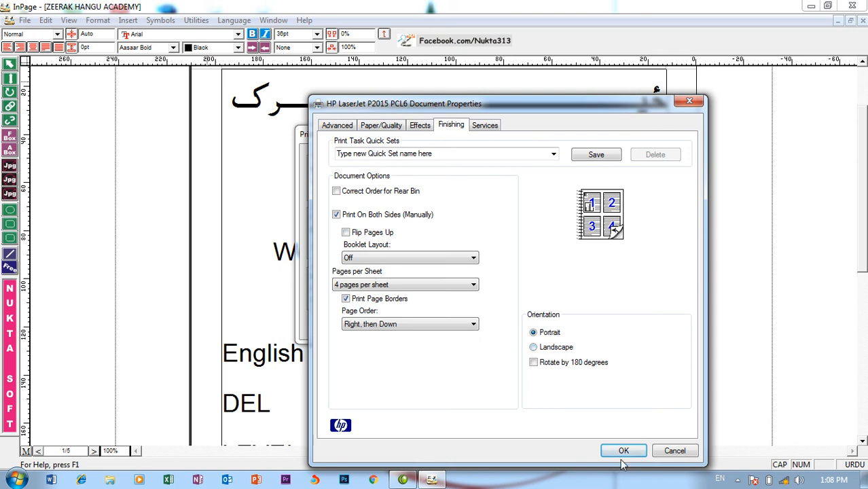
pyautogui.click(670, 453)
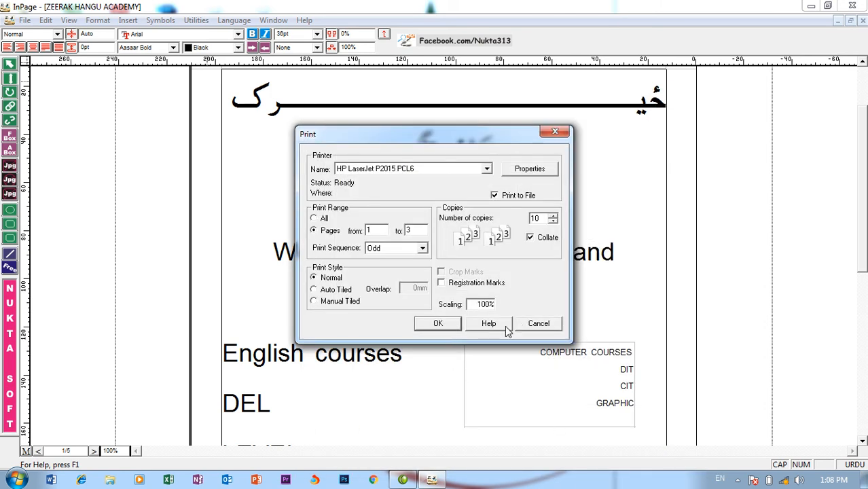
pyautogui.click(538, 322)
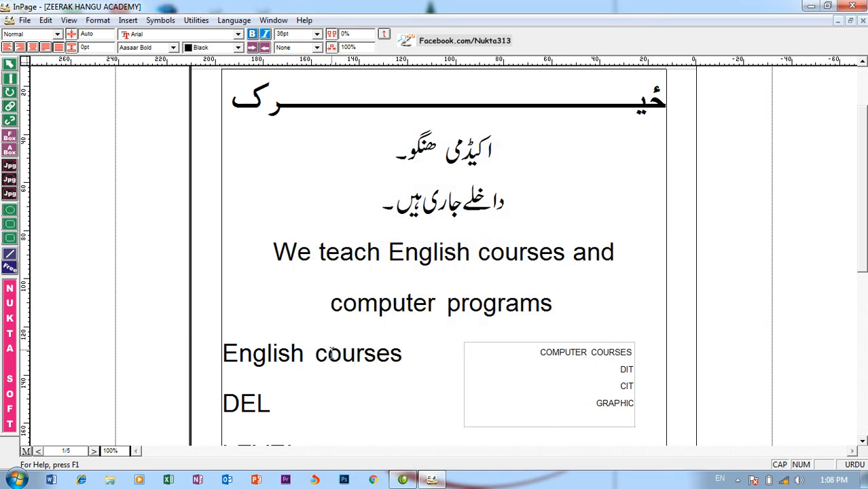
# Exit InPage without saving the changes to the ZEERAK HANGU ACADEMY document
pyautogui.click(24, 21)
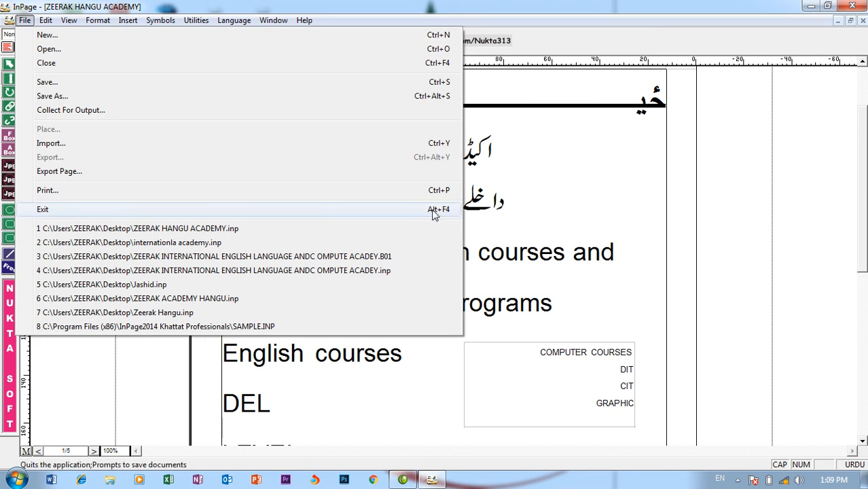
pyautogui.click(597, 258)
pyautogui.hotkey('alt', 'F4')
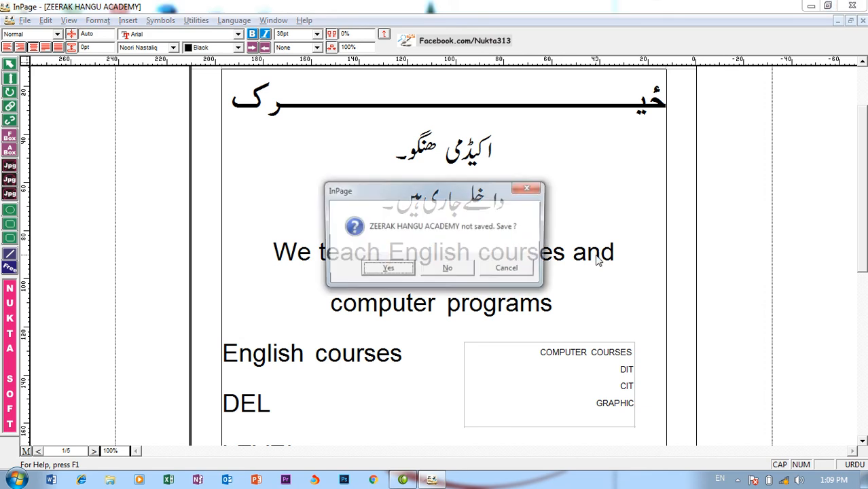
pyautogui.press('Tab')
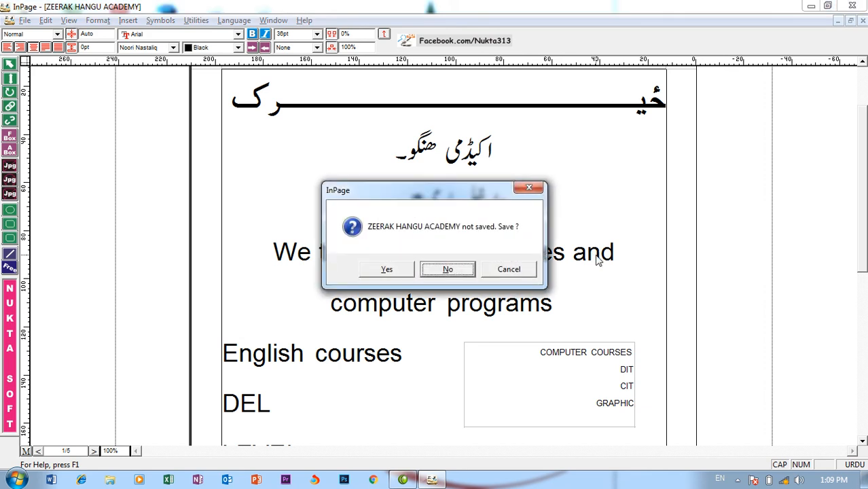
pyautogui.press('Return')
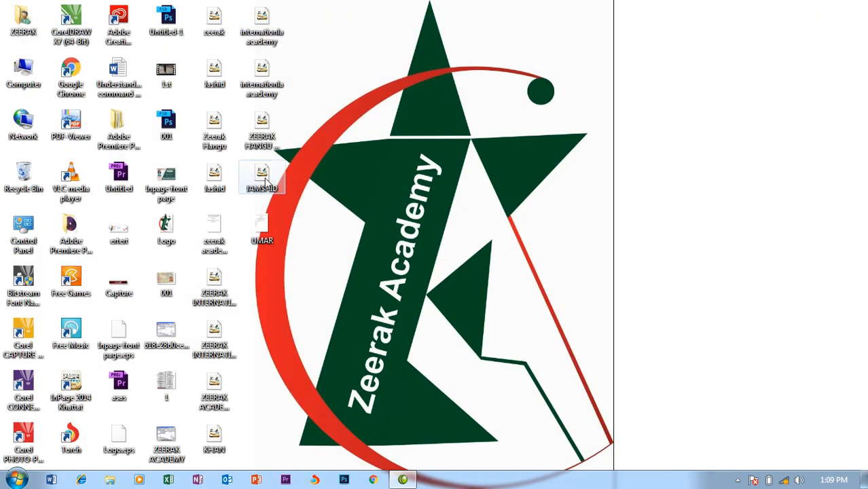
# Open the InPage document located just below the ZEERAK HANGU ACADEMY file on the desktop, dismissing the HASP device driver error
pyautogui.rightClick(265, 173)
pyautogui.click(302, 184)
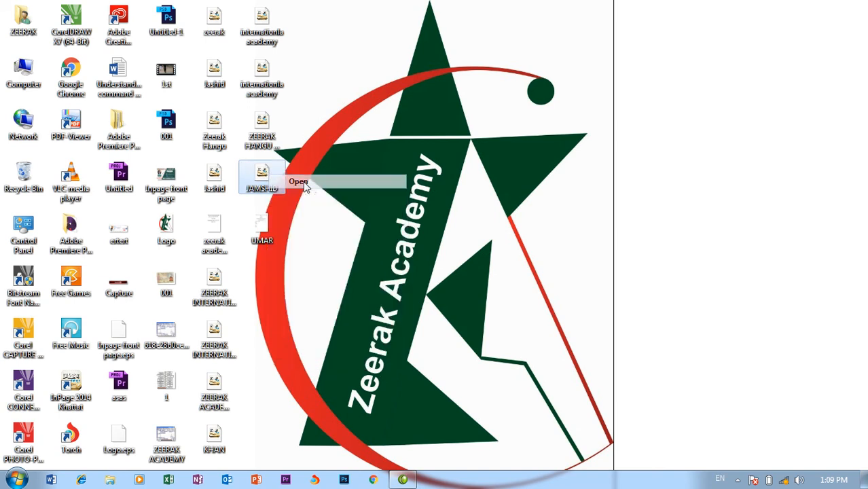
pyautogui.click(548, 285)
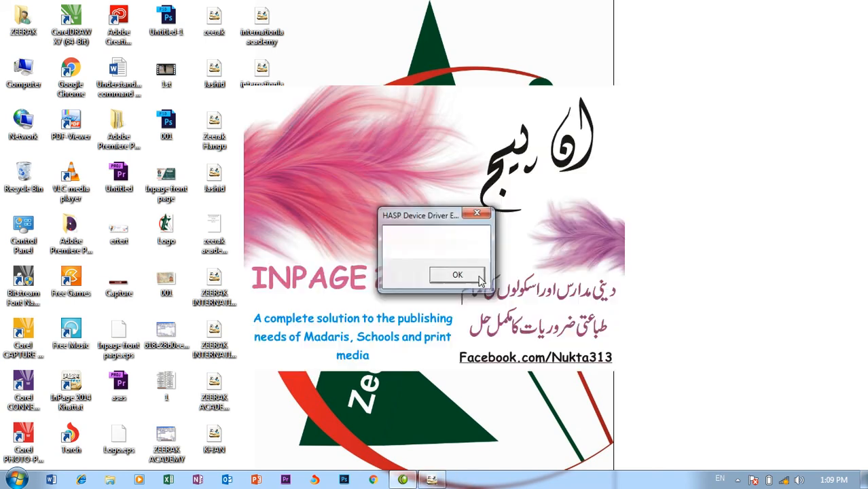
pyautogui.click(480, 280)
pyautogui.click(498, 269)
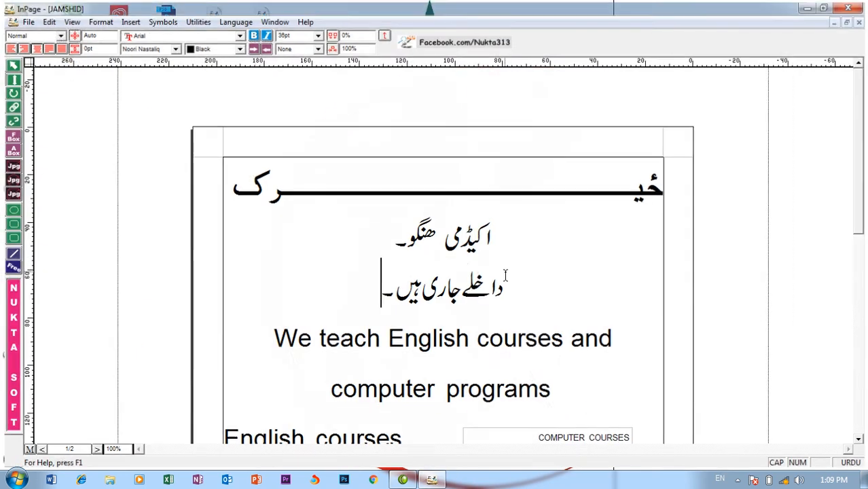
# Open the recent document ZEERAK INTERNATIONAL ENGLISH LANGUAGE ANDC OMPUTE ACADEY.B01 and review the recent files list again
pyautogui.click(28, 22)
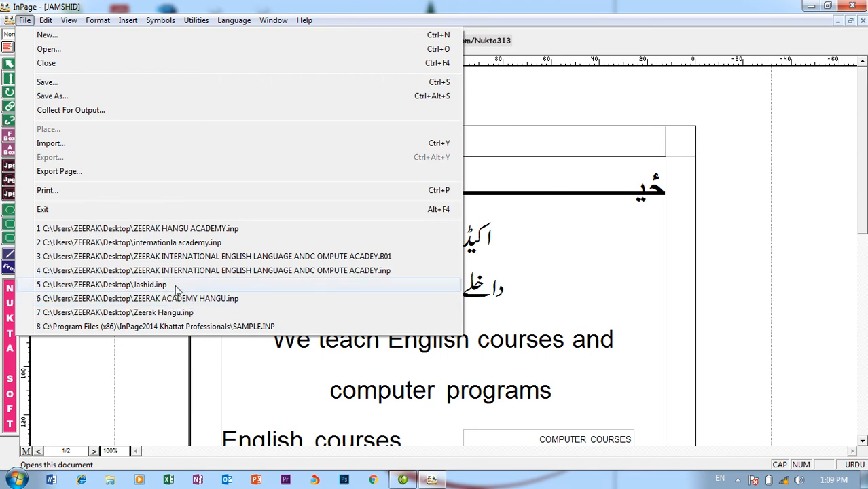
pyautogui.click(198, 256)
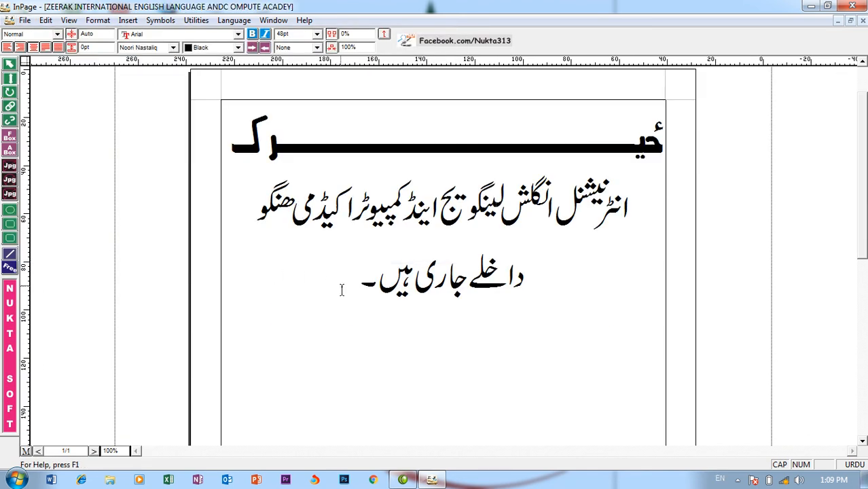
pyautogui.click(24, 20)
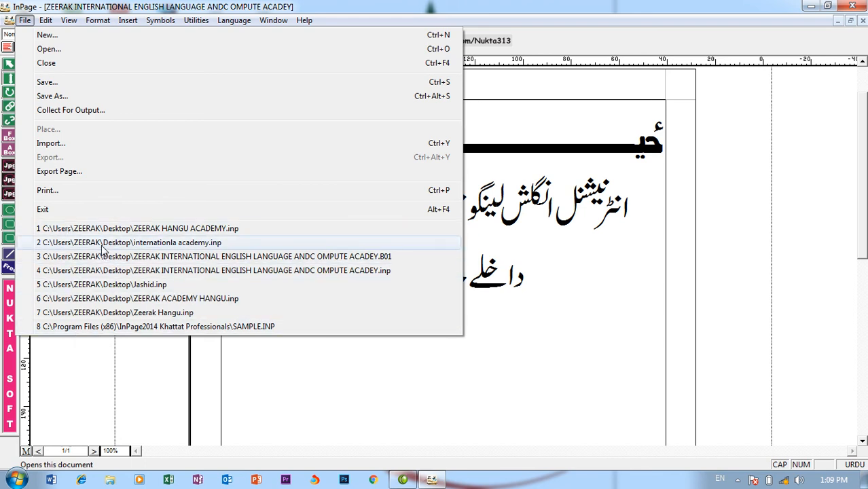
pyautogui.click(536, 281)
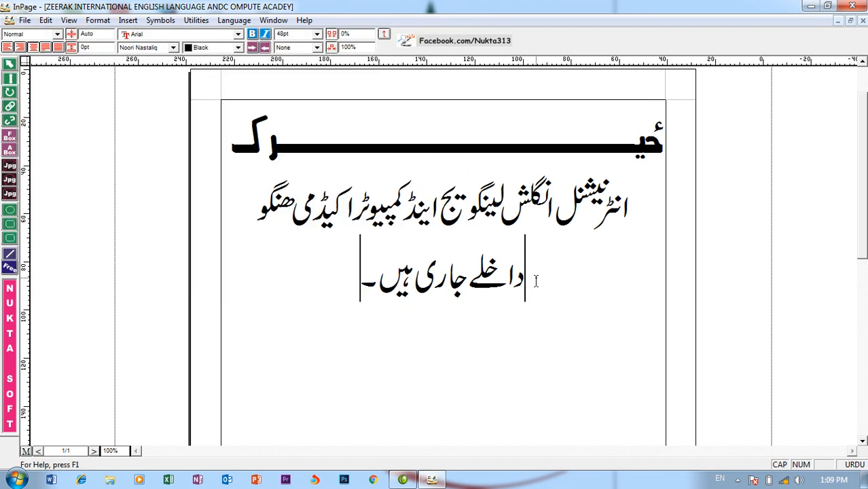